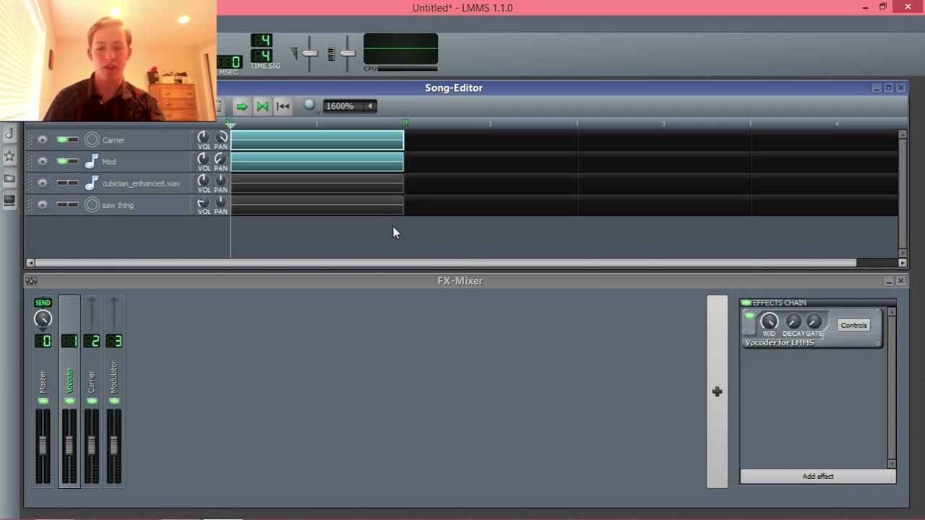
# Solo the saw thing track and play it back to hear it alone
pyautogui.click(64, 204)
pyautogui.click(63, 205)
pyautogui.click(74, 205)
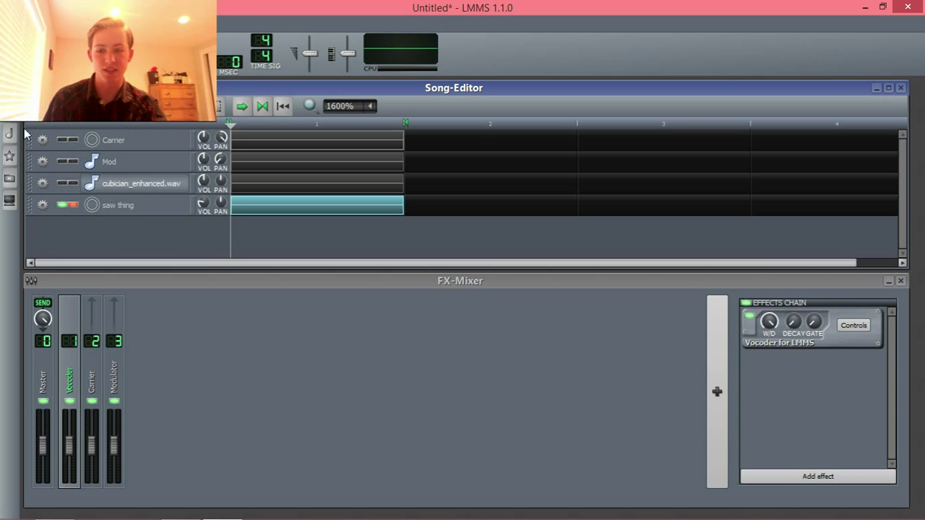
pyautogui.press('space')
pyautogui.press('space')
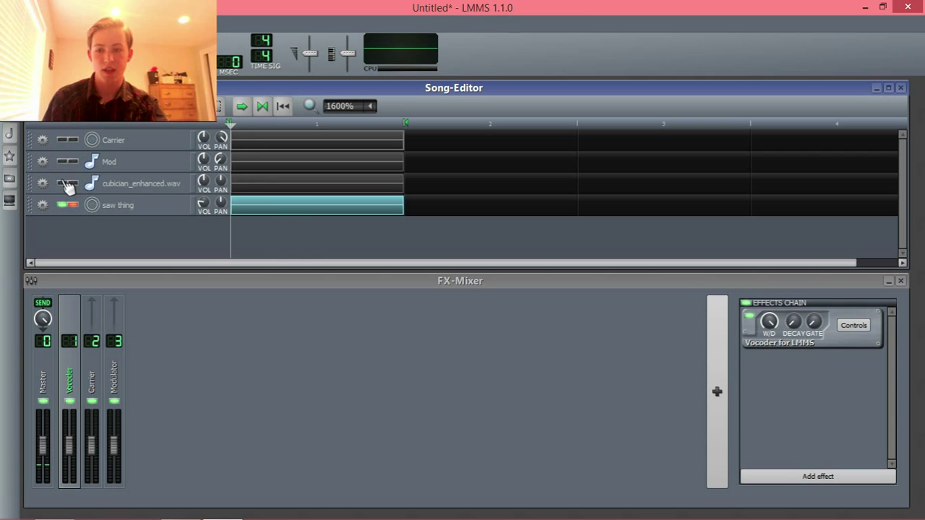
# Solo the cubician_enhanced.wav track, play it back, and release the solo
pyautogui.click(65, 184)
pyautogui.click(64, 184)
pyautogui.click(72, 183)
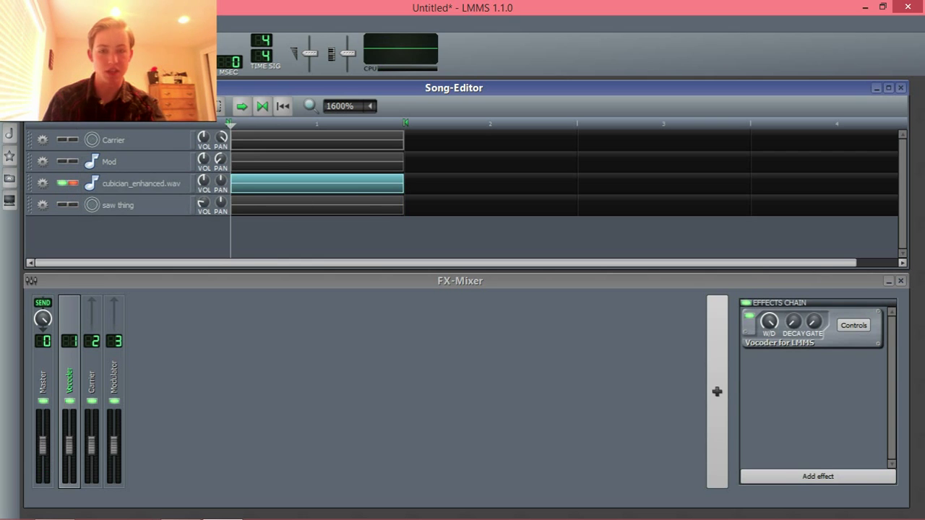
pyautogui.press('space')
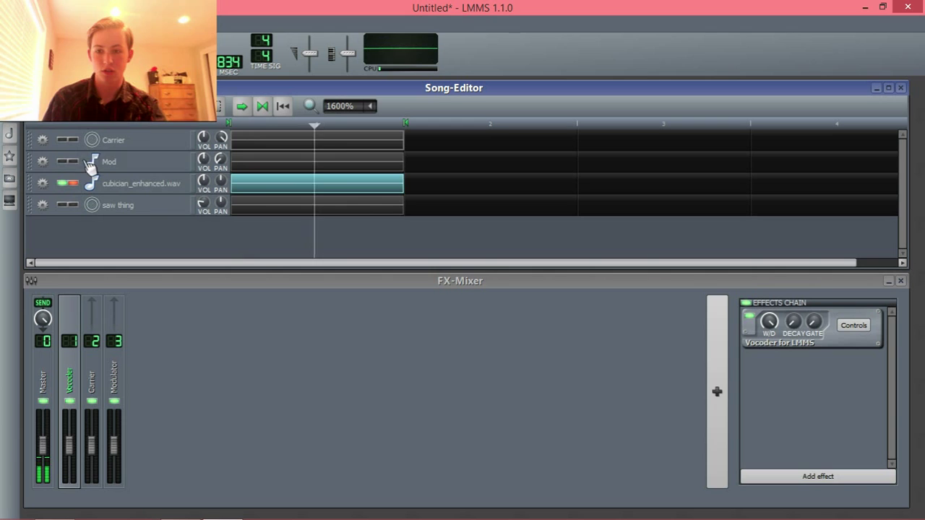
pyautogui.click(74, 183)
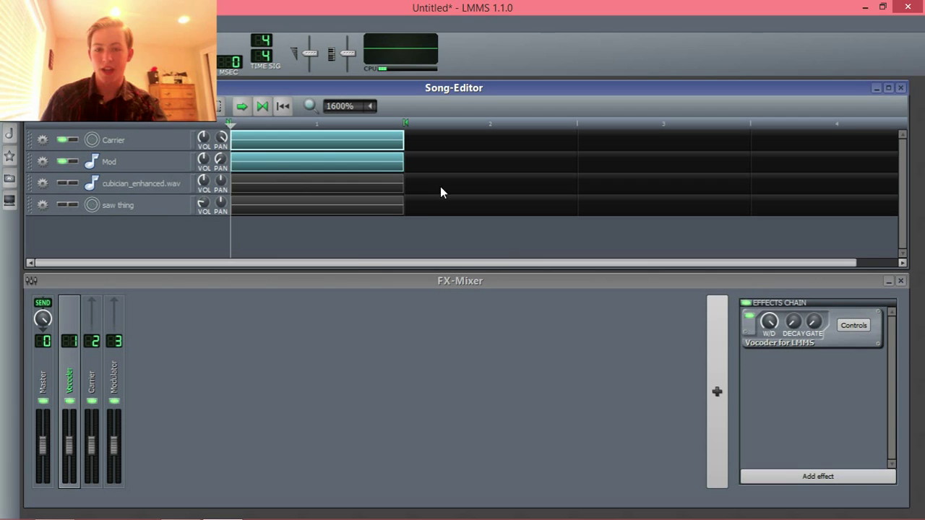
# Examine how the Carrier and Modulator channels in the FX-Mixer are routed into the Vocoder channel
pyautogui.click(355, 267)
pyautogui.click(337, 140)
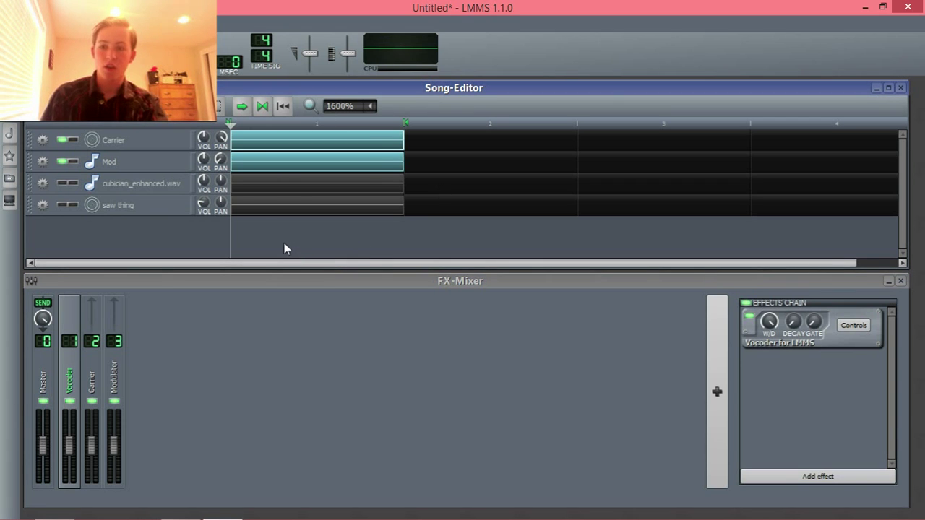
pyautogui.click(93, 383)
pyautogui.click(113, 382)
pyautogui.click(72, 380)
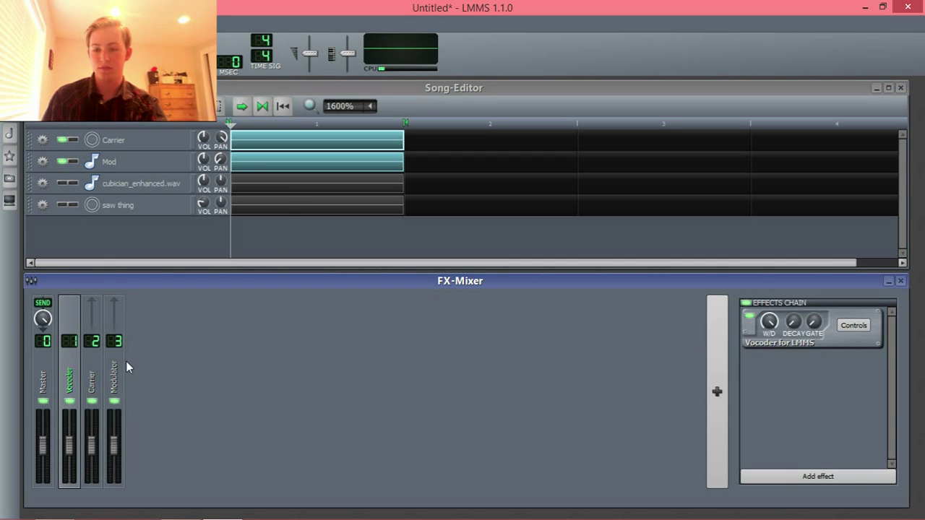
pyautogui.click(364, 231)
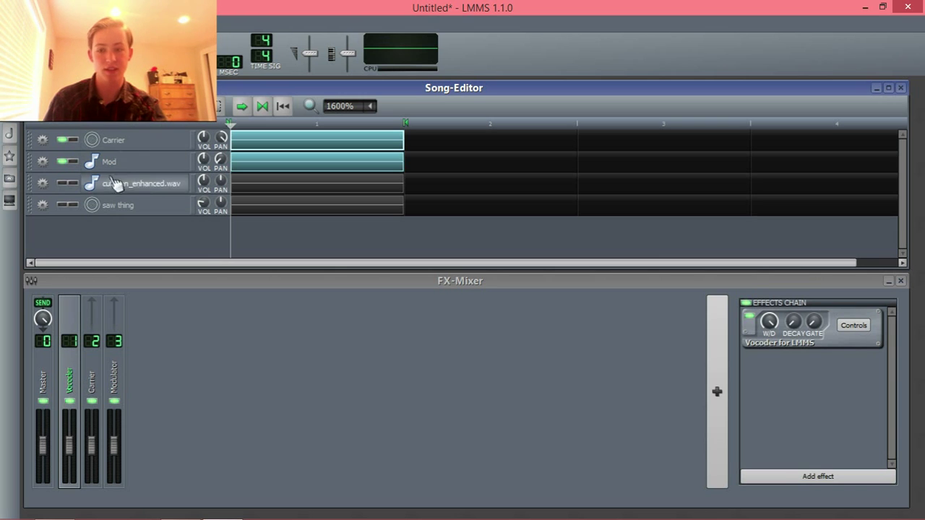
pyautogui.click(78, 375)
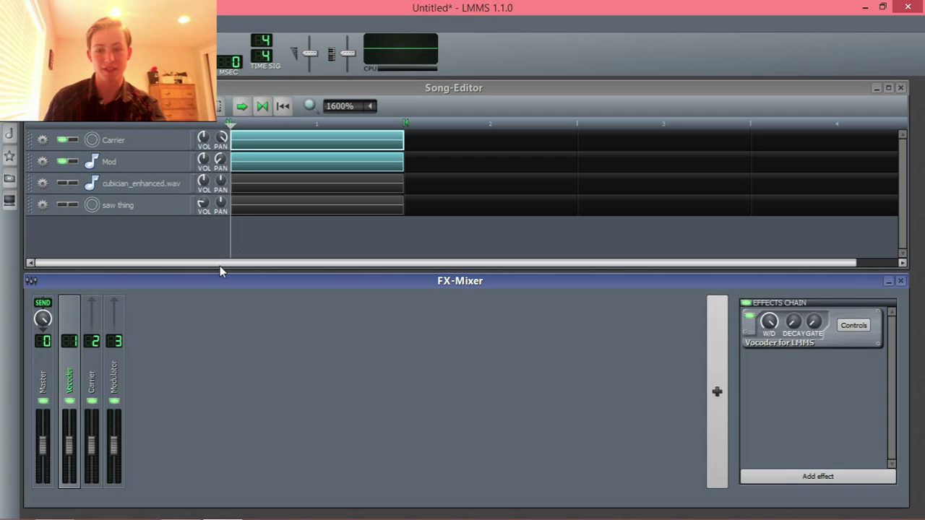
pyautogui.click(221, 237)
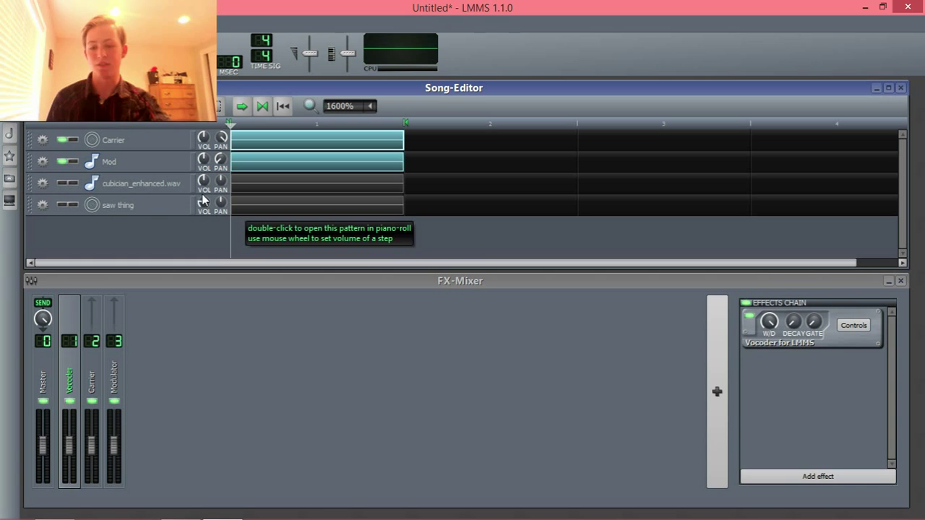
pyautogui.click(218, 388)
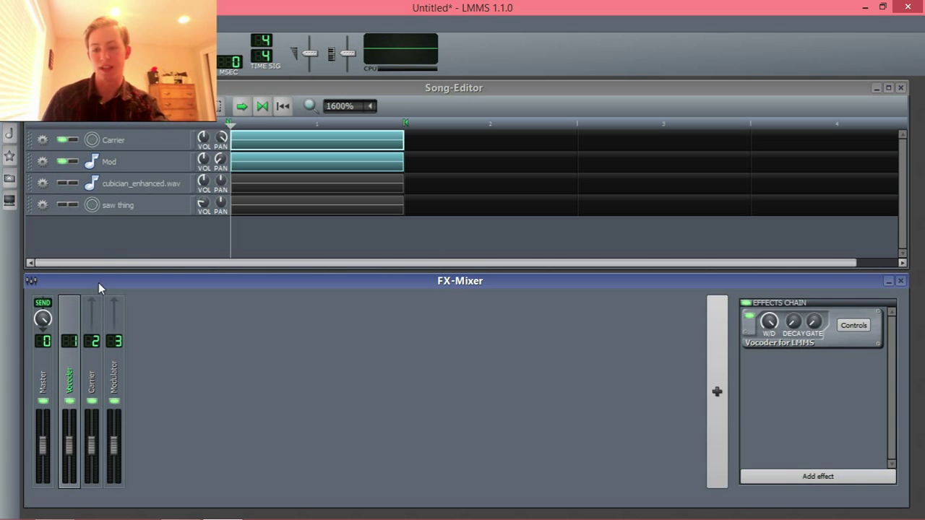
pyautogui.click(92, 315)
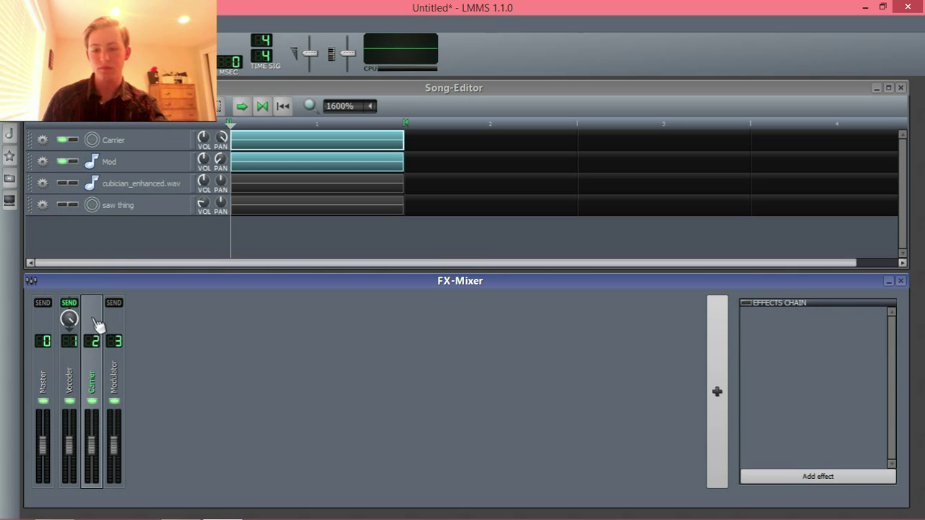
pyautogui.click(83, 362)
pyautogui.click(124, 232)
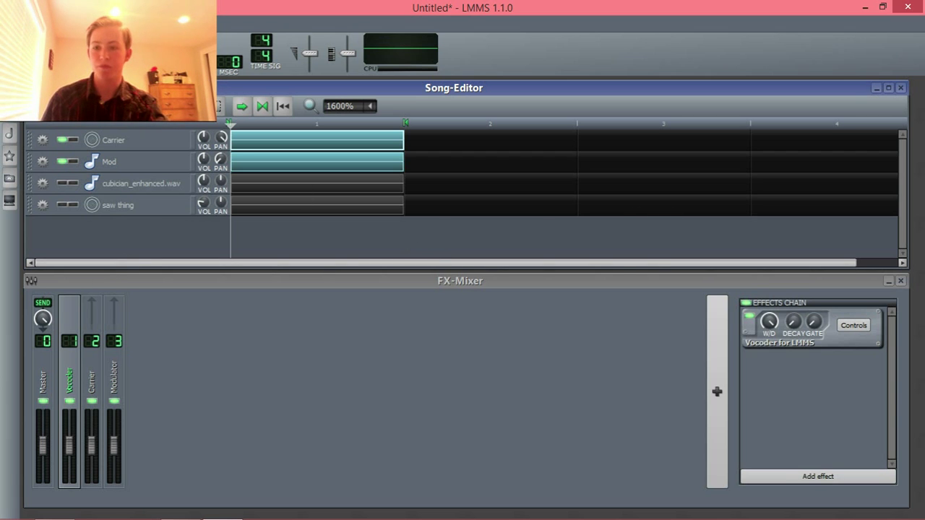
# Start a new project, discarding the current one, and remove its Automation track and Beat/Bassline 0 track
pyautogui.click(14, 43)
pyautogui.click(445, 284)
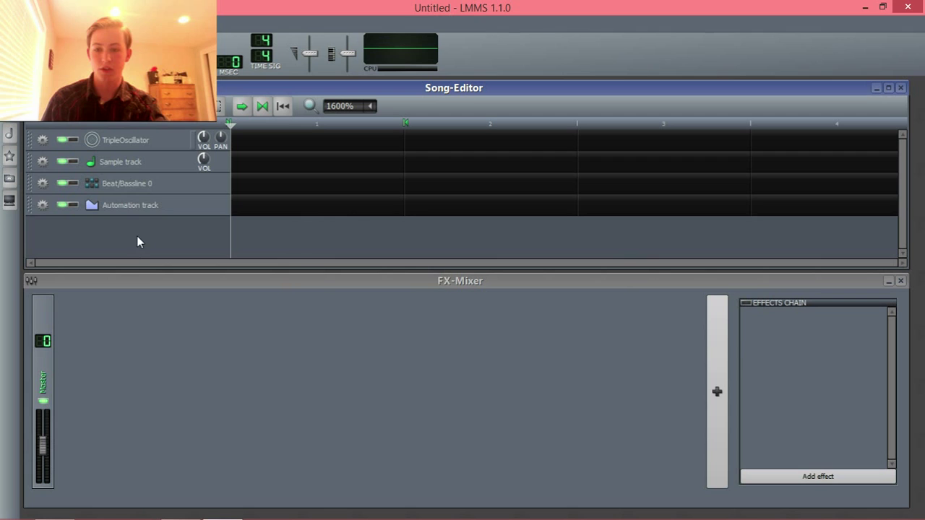
pyautogui.click(42, 205)
pyautogui.click(51, 240)
pyautogui.click(42, 184)
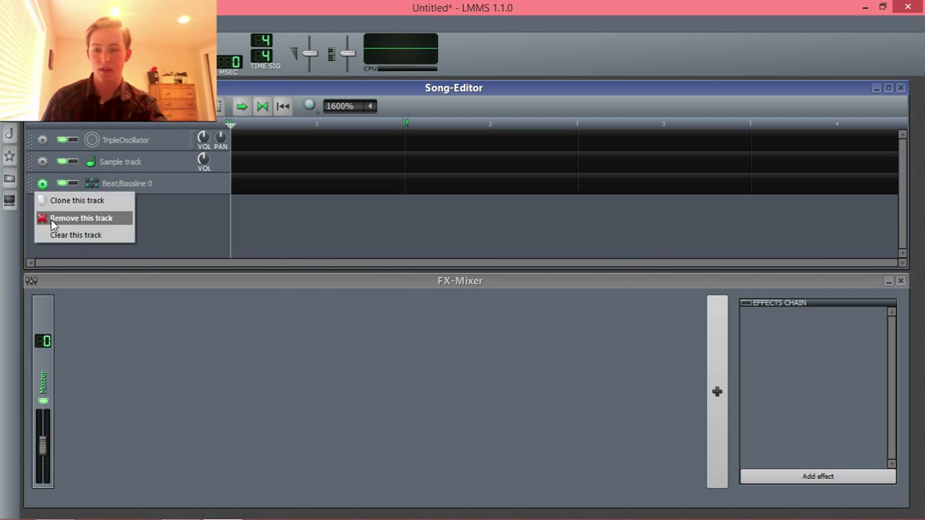
pyautogui.click(50, 218)
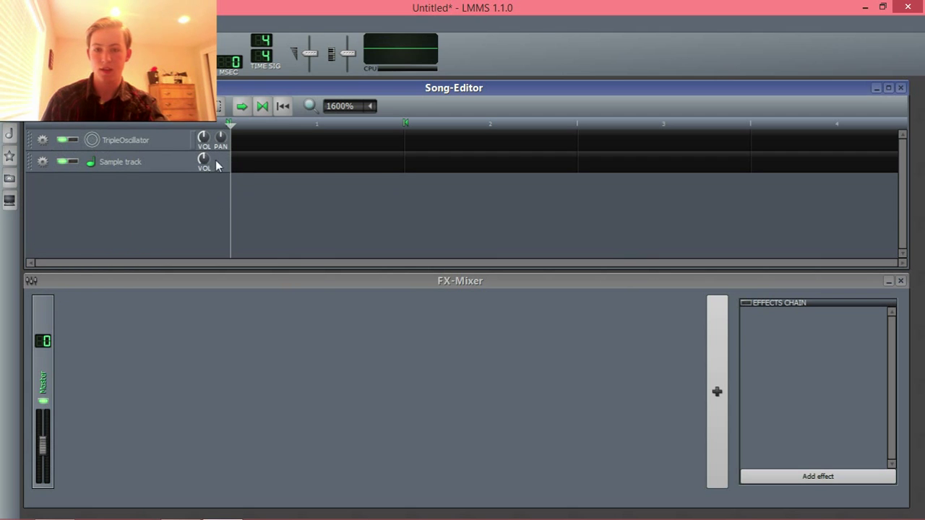
# Rename the TripleOscillator instrument track as Carrier and close its instrument window
pyautogui.click(144, 144)
pyautogui.moveTo(856, 223); pyautogui.dragTo(605, 166)
pyautogui.doubleClick(542, 185)
pyautogui.write('carr')
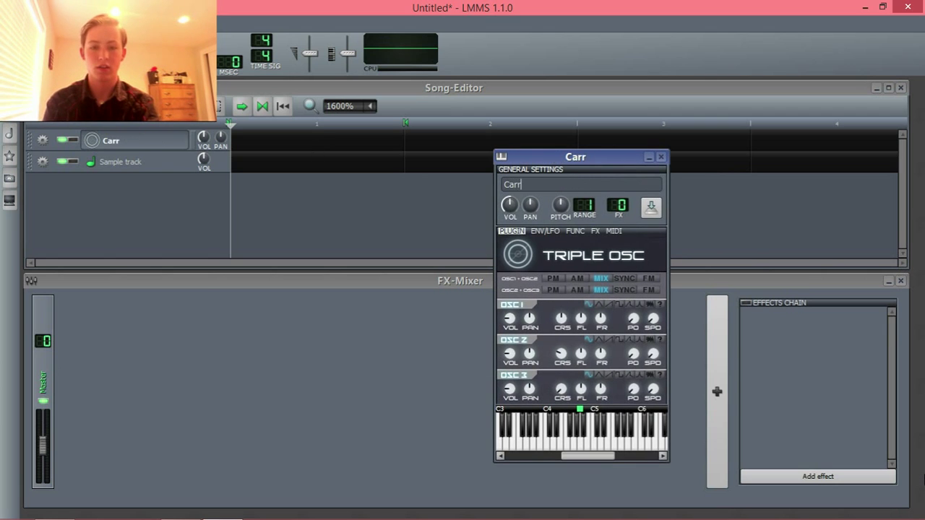
pyautogui.write('ier')
pyautogui.click(626, 209)
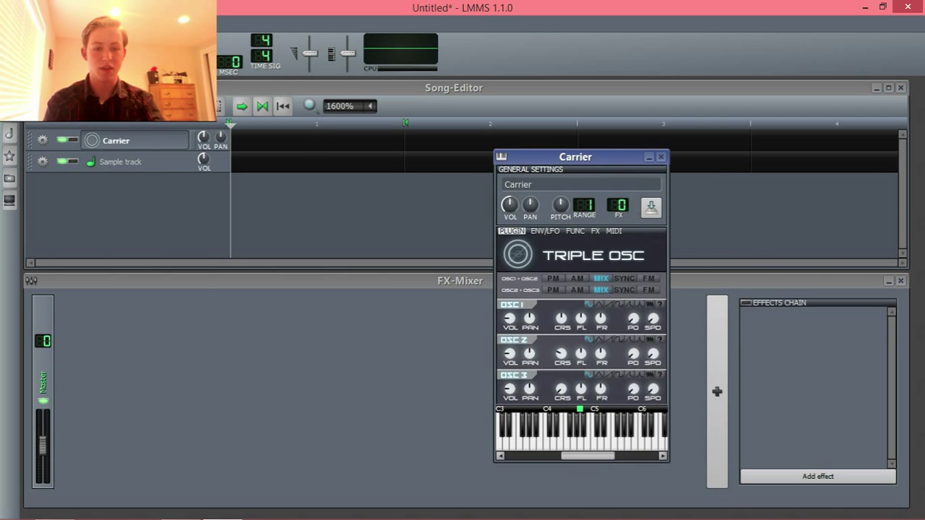
pyautogui.click(660, 157)
# Add three new channels to the FX-Mixer
pyautogui.click(709, 310)
pyautogui.click(708, 310)
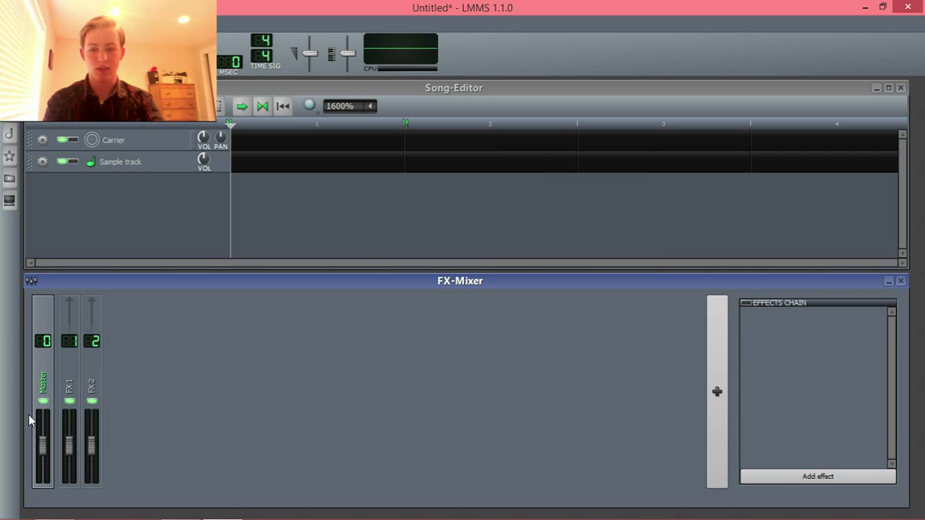
pyautogui.click(708, 329)
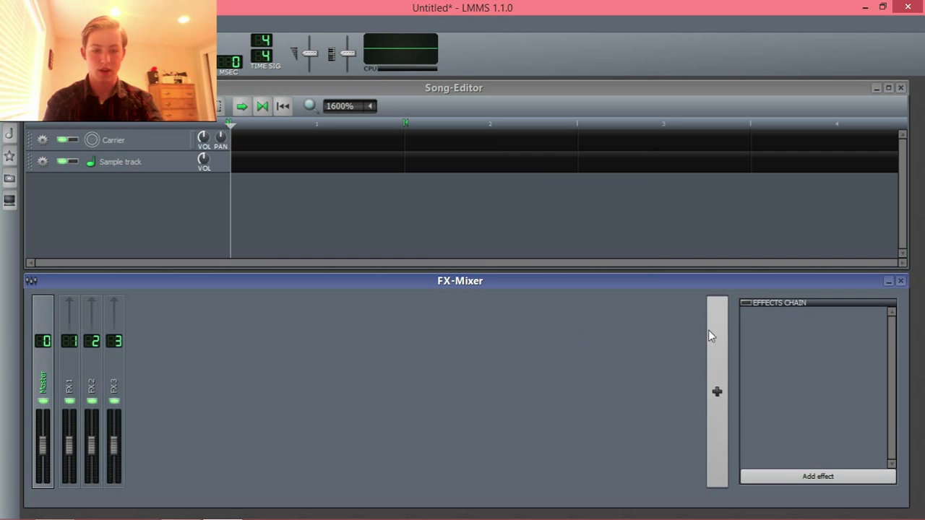
# Rename FX channels 1, 2 and 3 as Vocoder, Carrier and Modulator
pyautogui.doubleClick(75, 391)
pyautogui.write('Voco')
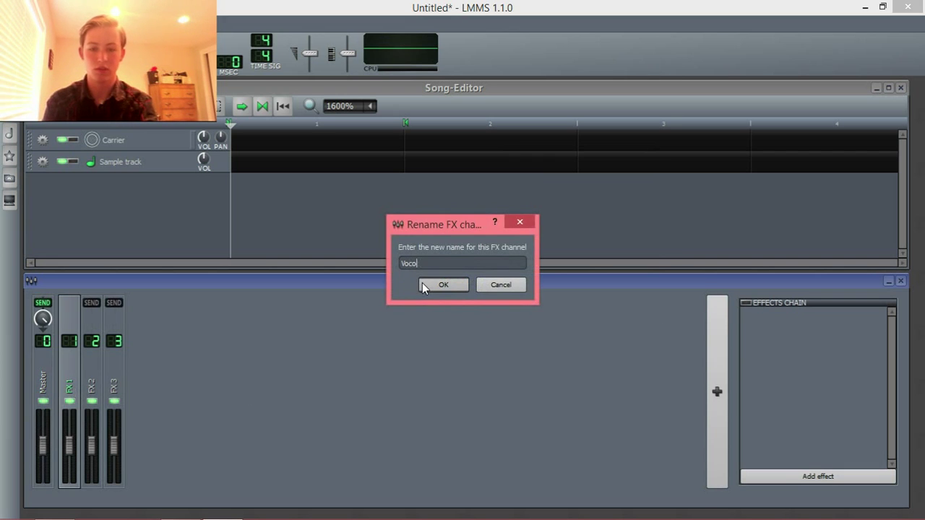
pyautogui.write('der')
pyautogui.click(422, 283)
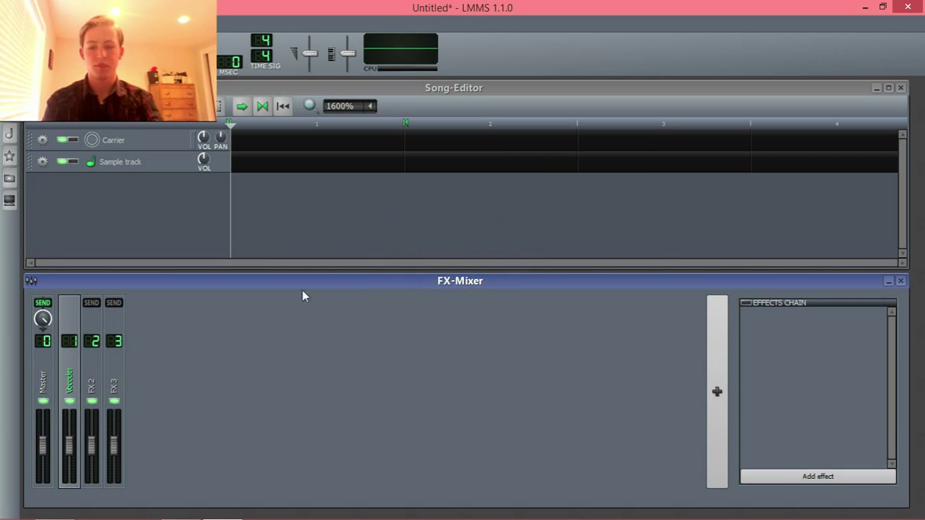
pyautogui.doubleClick(93, 383)
pyautogui.write('Car')
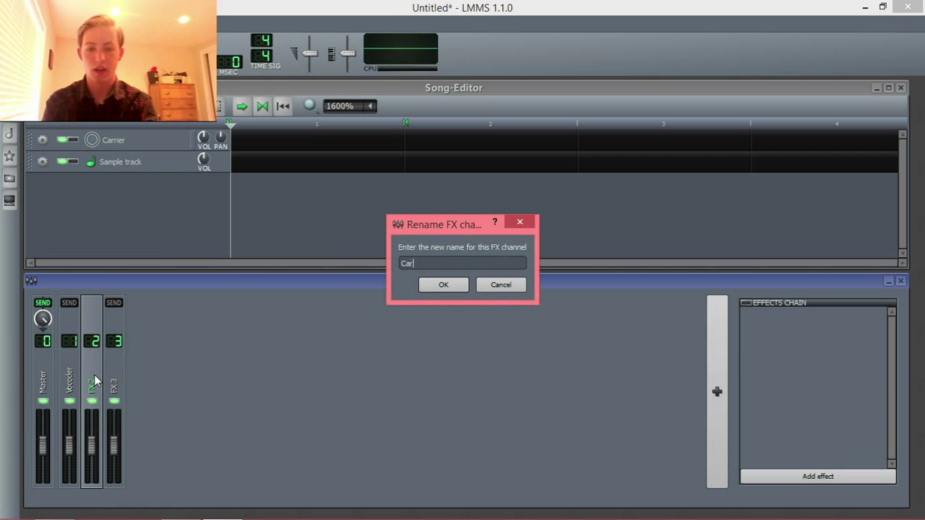
pyautogui.write('rier')
pyautogui.press('Return')
pyautogui.doubleClick(113, 393)
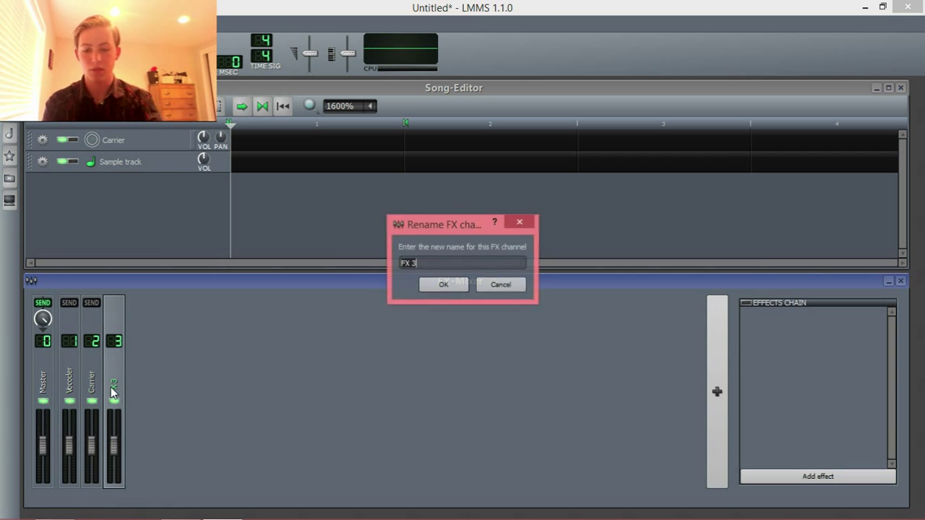
pyautogui.write('Modulator')
pyautogui.press('Return')
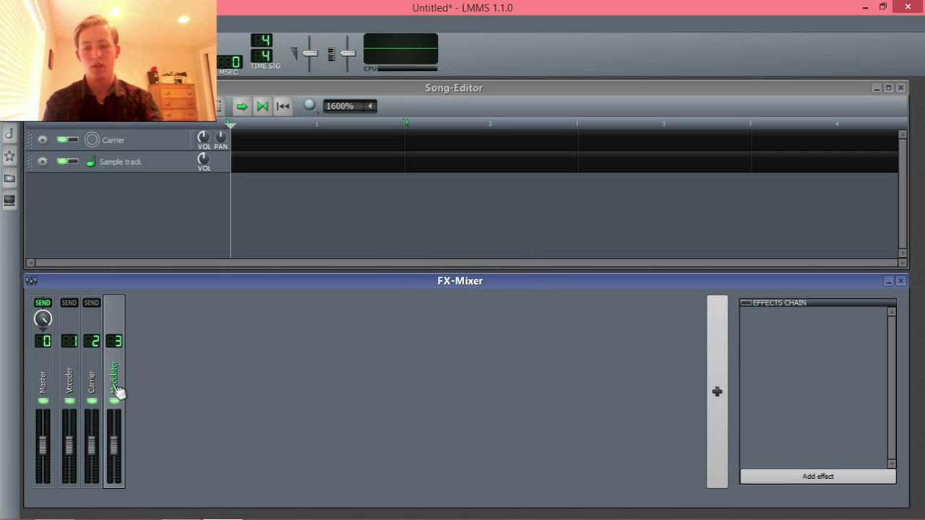
# Remove the sends to Master from the Carrier and Modulator mixer channels
pyautogui.click(97, 377)
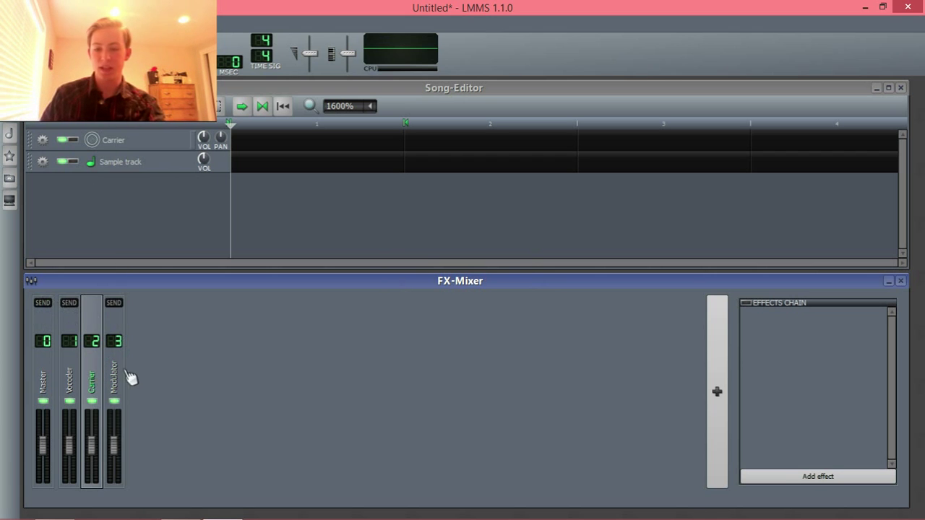
pyautogui.click(120, 377)
# Open the Carrier instrument and audition notes with its output on FX channel 0 and on FX channel 2
pyautogui.click(148, 140)
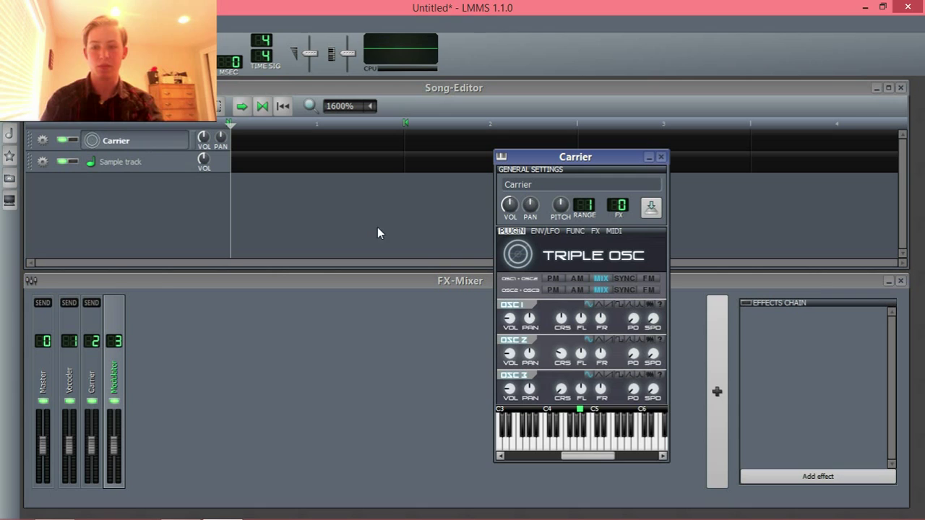
pyautogui.press('e')
pyautogui.press('e')
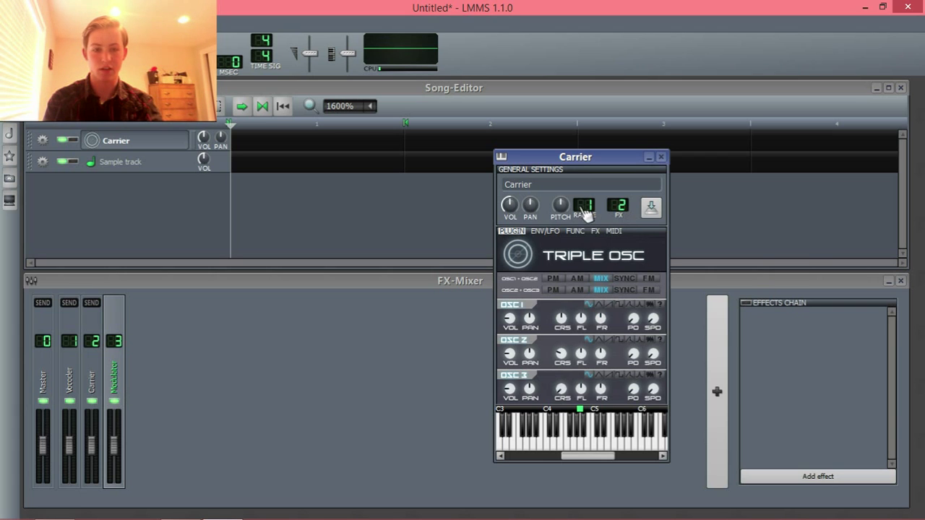
pyautogui.press('e')
pyautogui.press('t')
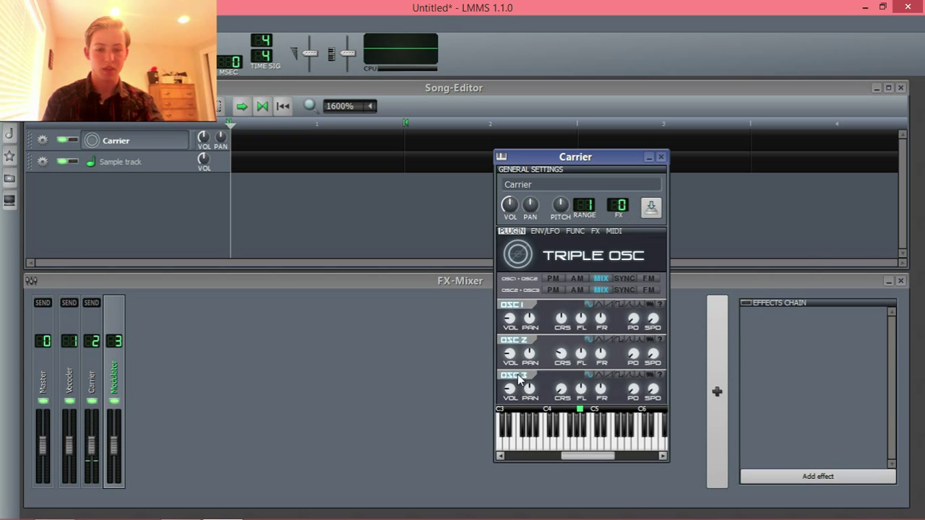
# Silence the Carrier's OSC 2 and OSC 3, set OSC 1 to a saw wave, and audition a few notes
pyautogui.moveTo(511, 388); pyautogui.dragTo(511, 416)
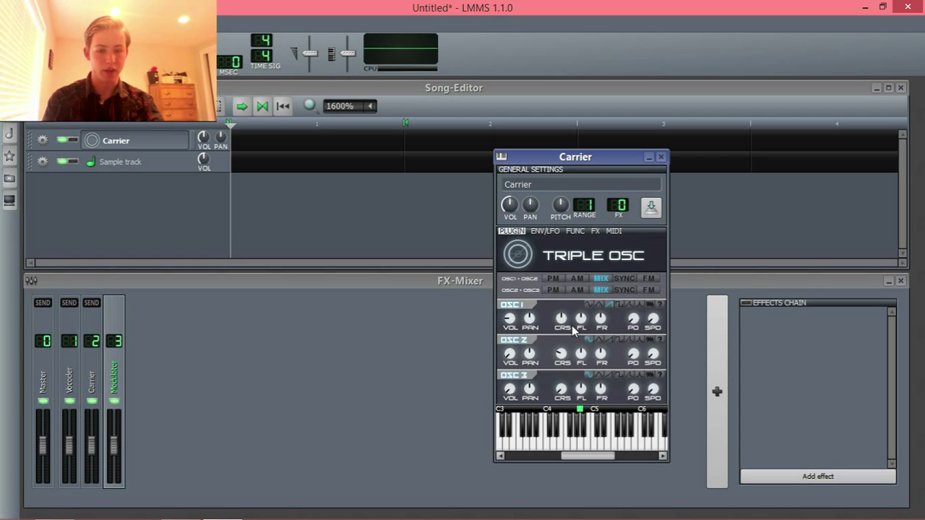
pyautogui.press('q')
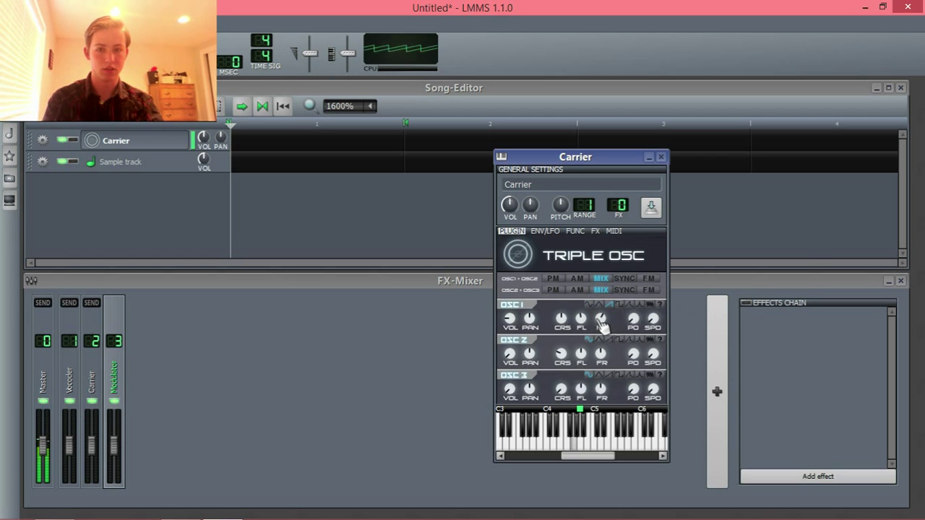
pyautogui.press('w')
pyautogui.press('e')
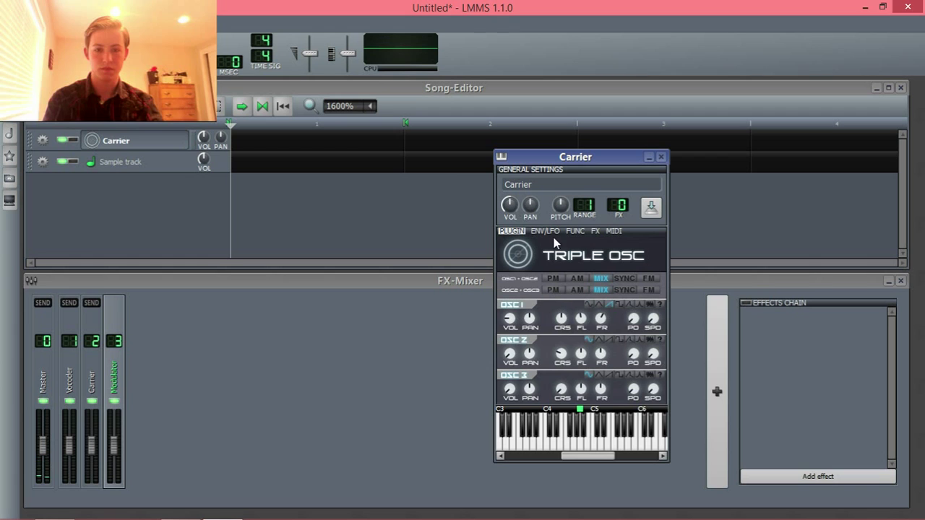
# Lower the Carrier's pitch by moving its base note up an octave and reducing OSC 1's coarse detuning
pyautogui.click(627, 410)
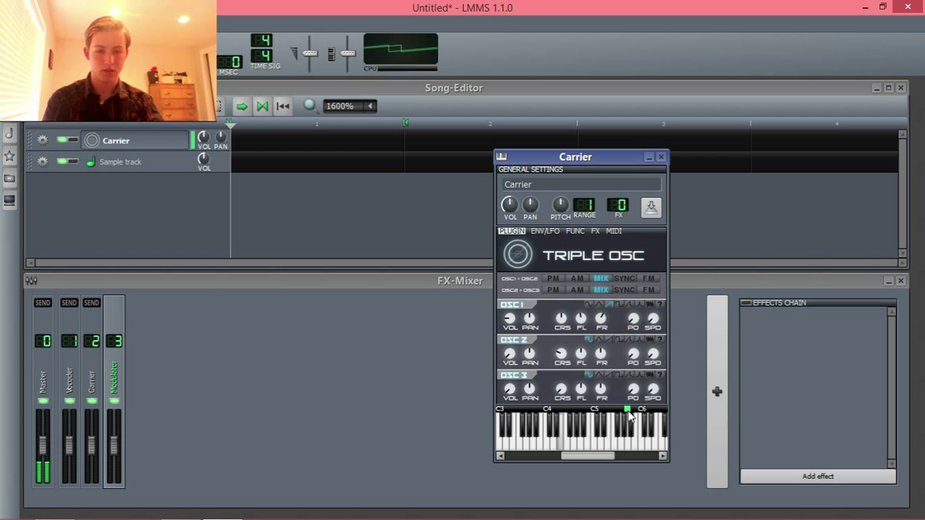
pyautogui.doubleClick(563, 320)
pyautogui.press('Return')
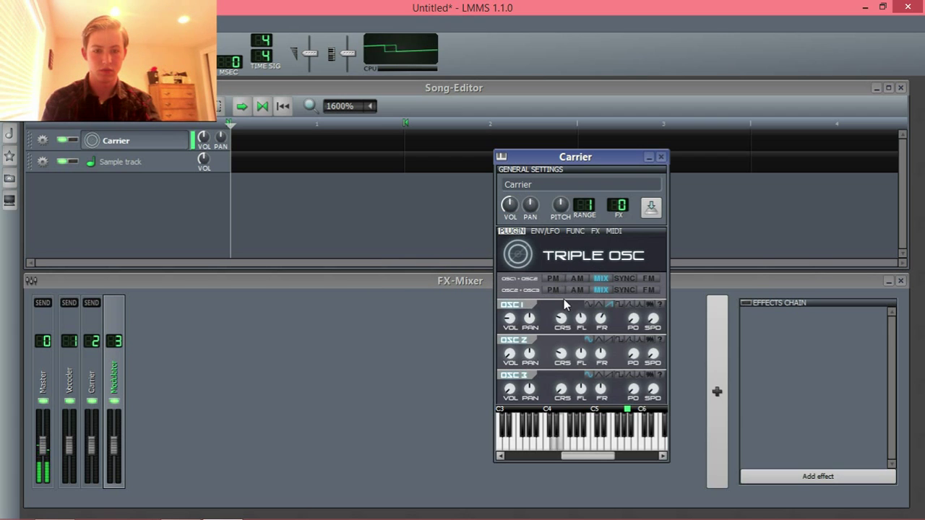
# Raise the volume of the Carrier's OSC 2
pyautogui.moveTo(513, 358); pyautogui.dragTo(545, 336)
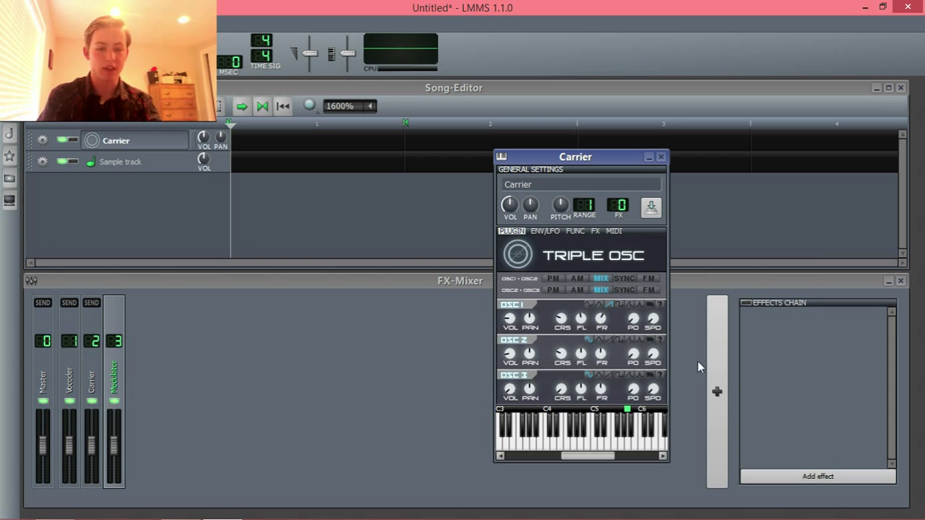
# Set the Carrier's OSC 3 to white noise, adjust its volume, and route the instrument to FX channel 1
pyautogui.moveTo(510, 389); pyautogui.dragTo(509, 409)
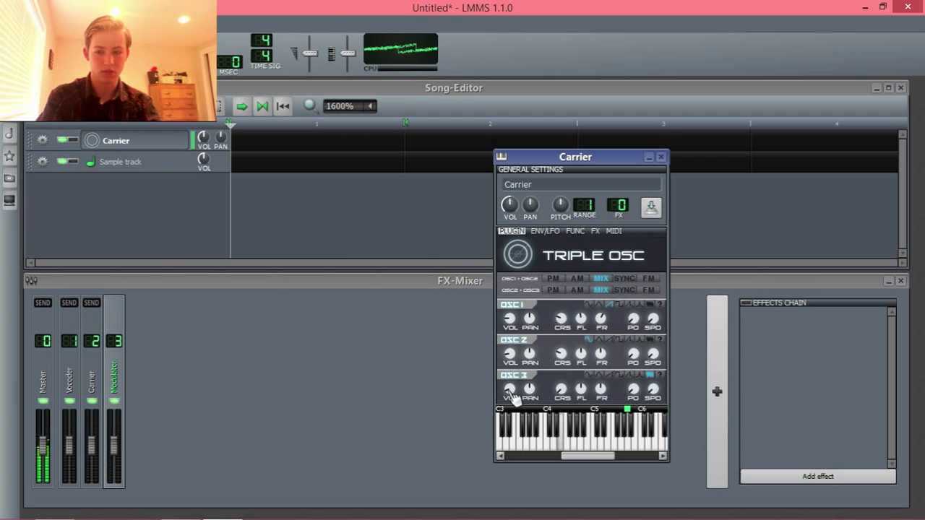
pyautogui.moveTo(625, 205); pyautogui.dragTo(625, 200)
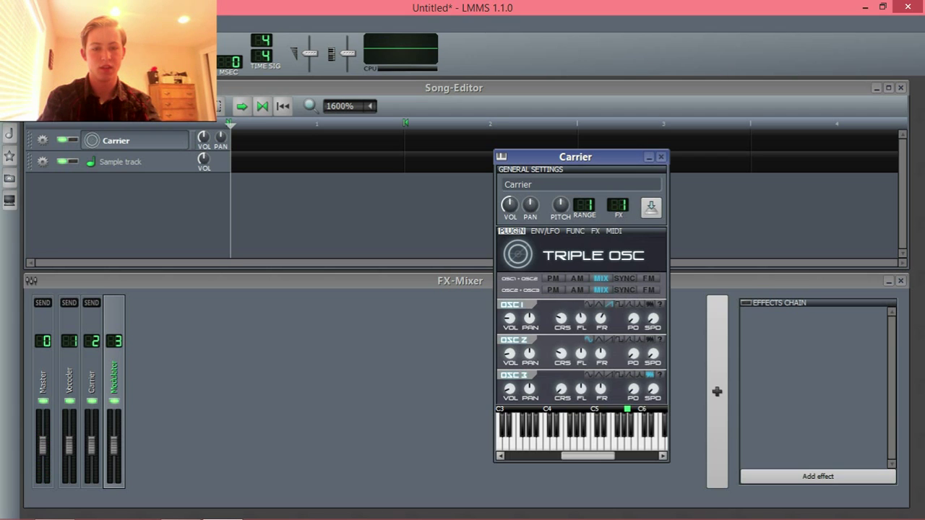
pyautogui.click(661, 157)
# Rename the sample track as Mod
pyautogui.click(151, 162)
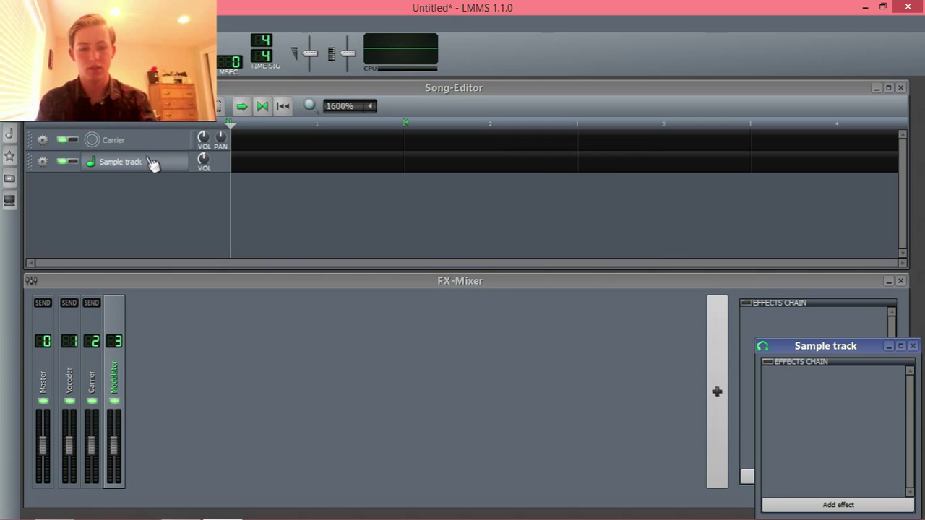
pyautogui.doubleClick(150, 159)
pyautogui.write('Mod')
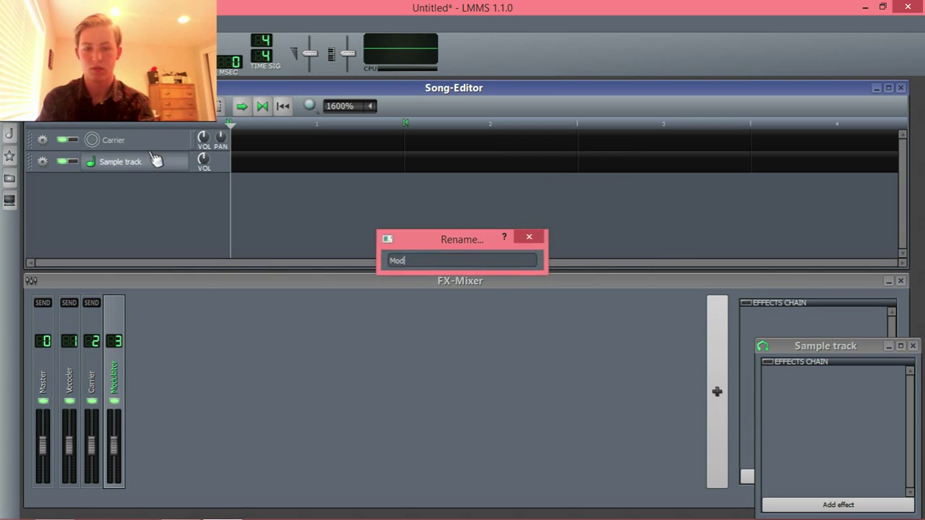
pyautogui.press('Return')
# Inspect the Mod sample track's effects chain window and close it
pyautogui.moveTo(798, 347); pyautogui.dragTo(436, 210)
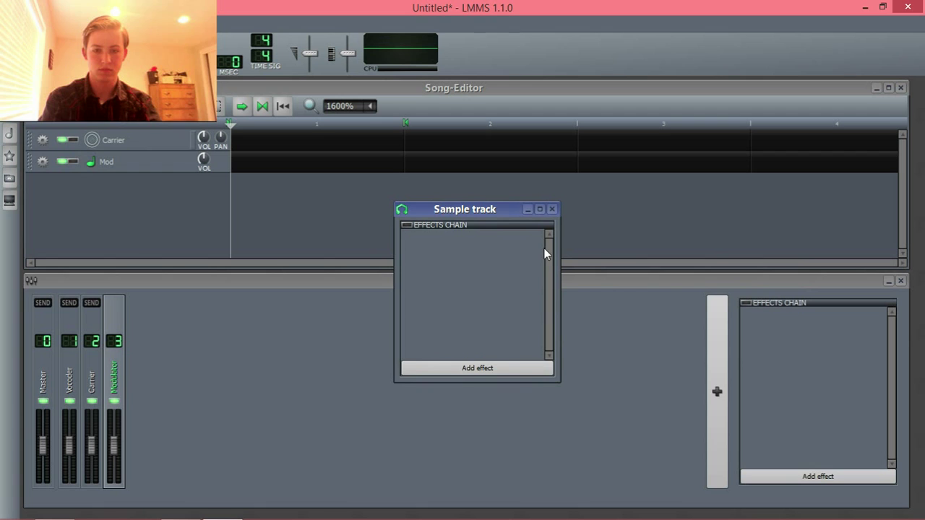
pyautogui.moveTo(468, 209); pyautogui.dragTo(479, 232)
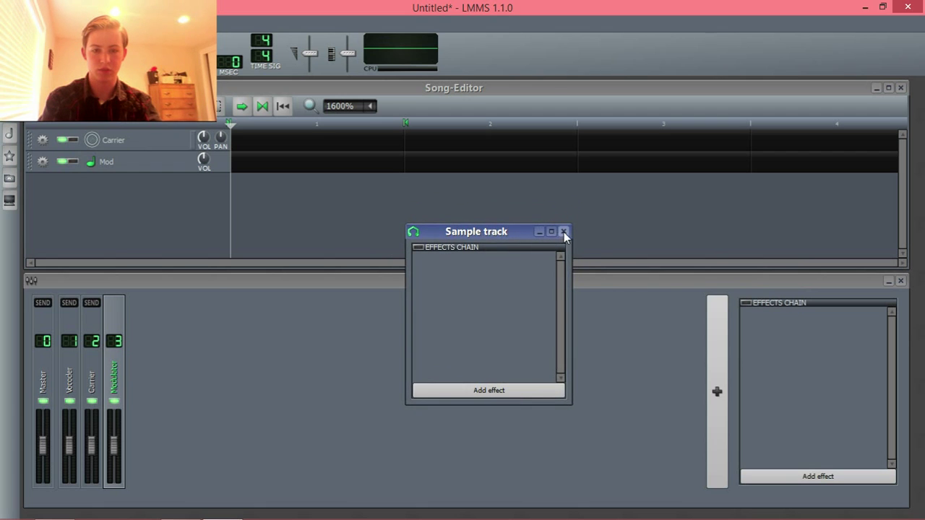
pyautogui.click(564, 232)
pyautogui.click(109, 161)
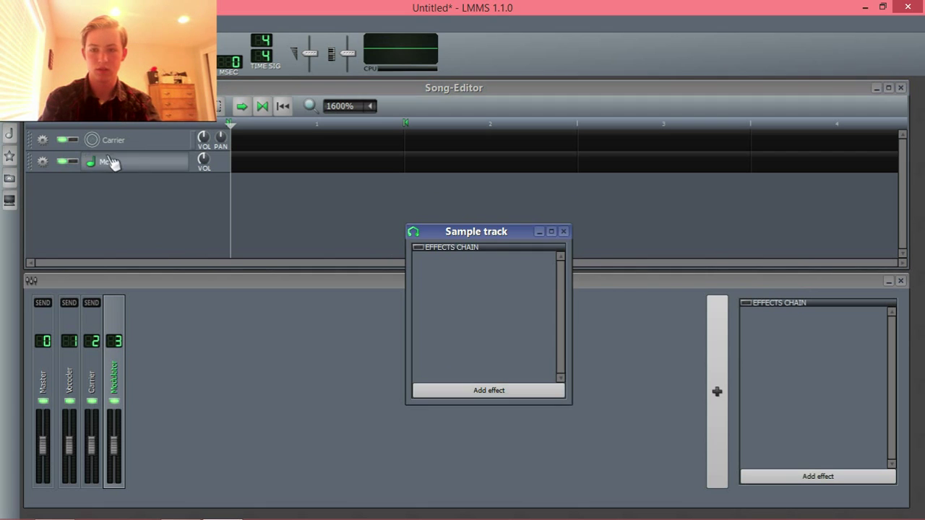
pyautogui.click(561, 232)
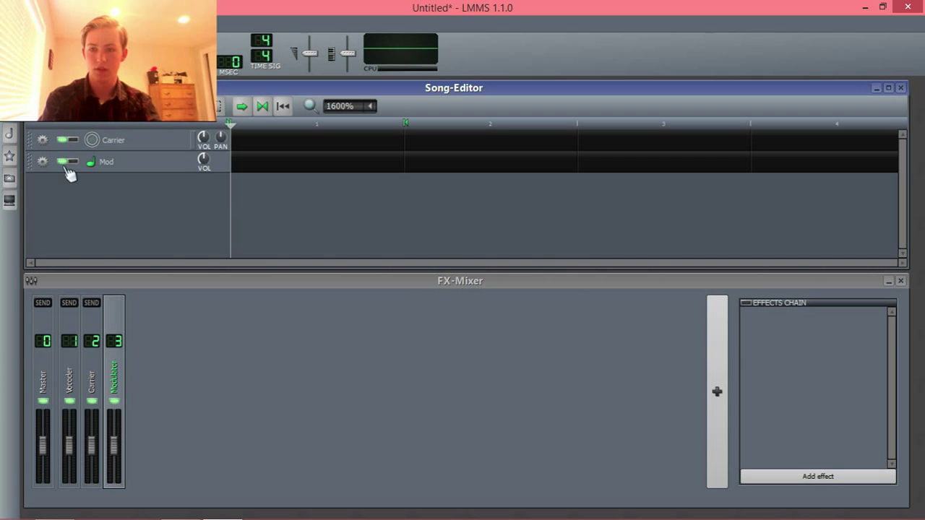
# Remove the Mod sample track and replace it with an instrument track made from the sample cubician_enhanced.wav
pyautogui.click(42, 163)
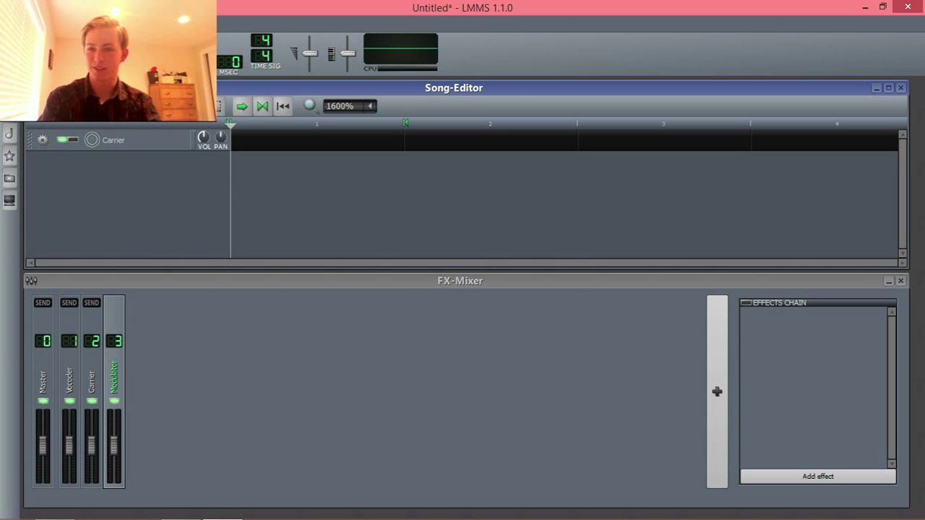
pyautogui.click(9, 135)
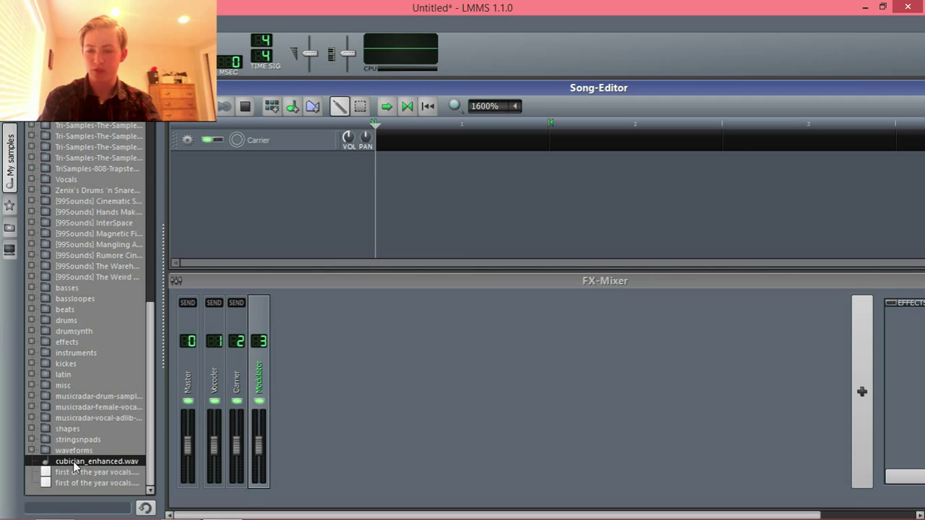
pyautogui.moveTo(78, 456); pyautogui.dragTo(304, 184)
pyautogui.click(9, 145)
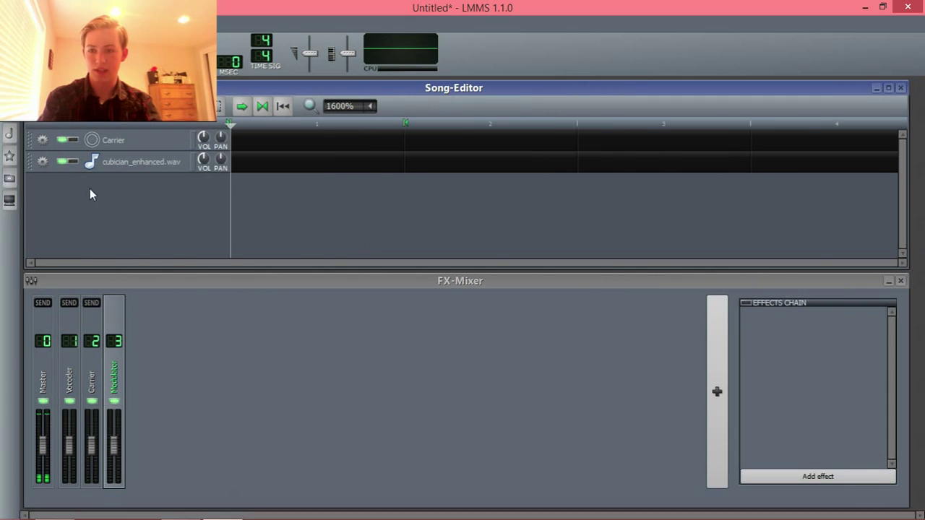
# Set the amplification of the cubician_enhanced.wav sample to -6 dBV in its AudioFileProcessor
pyautogui.click(148, 165)
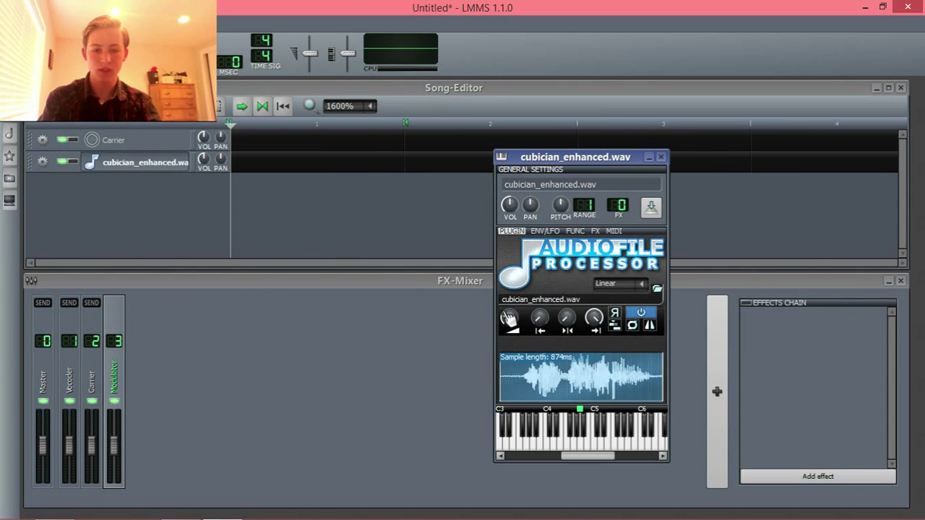
pyautogui.doubleClick(508, 319)
pyautogui.write('-6')
pyautogui.press('Return')
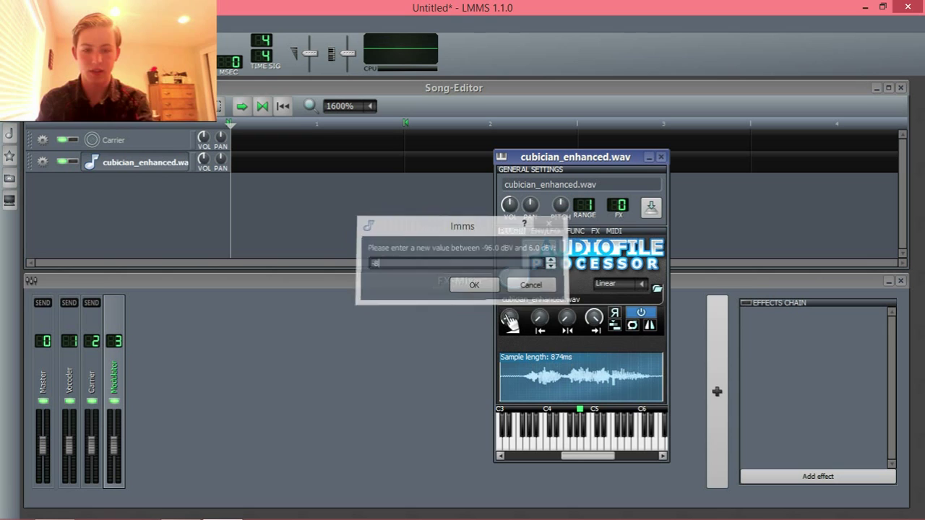
pyautogui.click(152, 165)
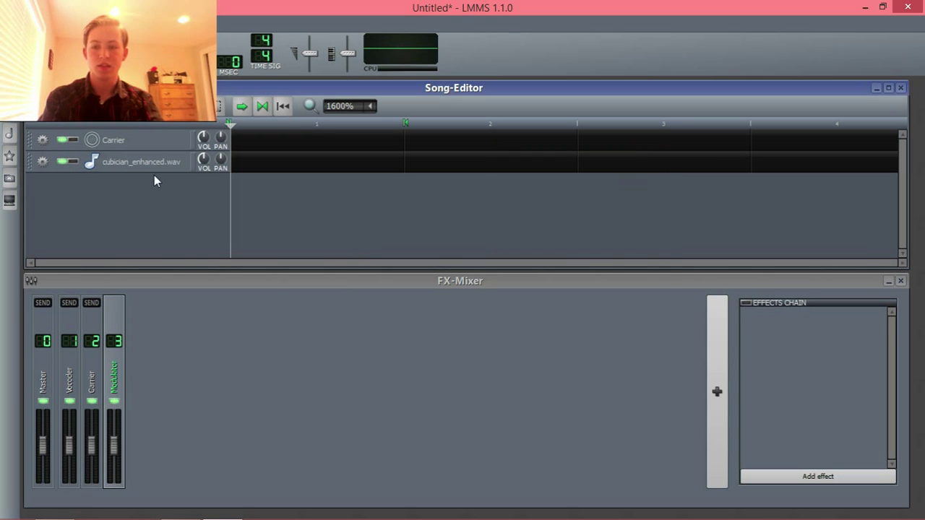
# Rename the cubician_enhanced.wav instrument as Mod and route it to FX channel 3
pyautogui.click(149, 164)
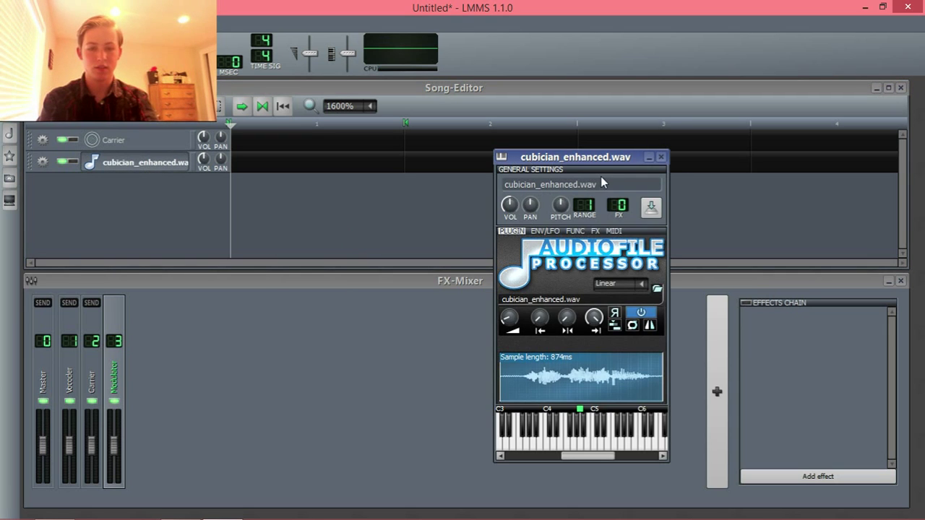
pyautogui.moveTo(600, 185); pyautogui.dragTo(338, 114)
pyautogui.hotkey('ctrl', 'a')
pyautogui.write('Mod')
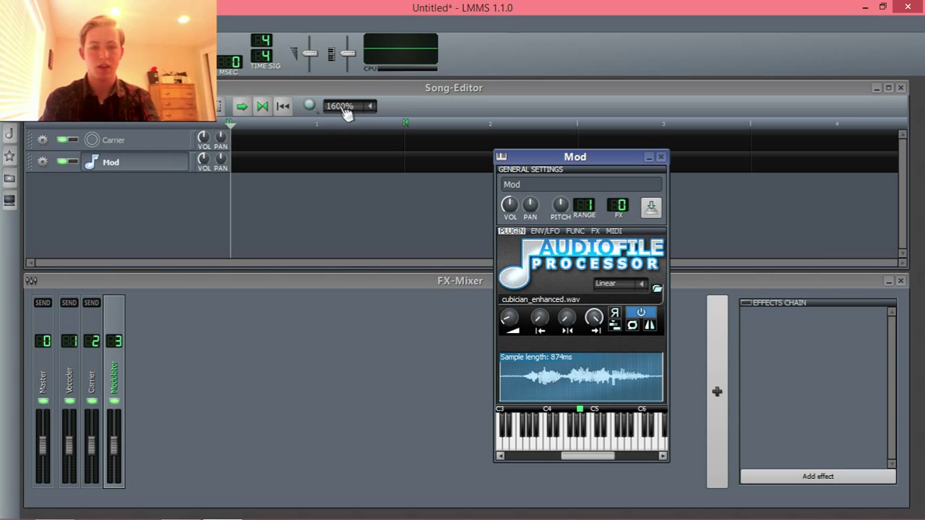
pyautogui.scroll(3, 618, 205)
pyautogui.click(661, 157)
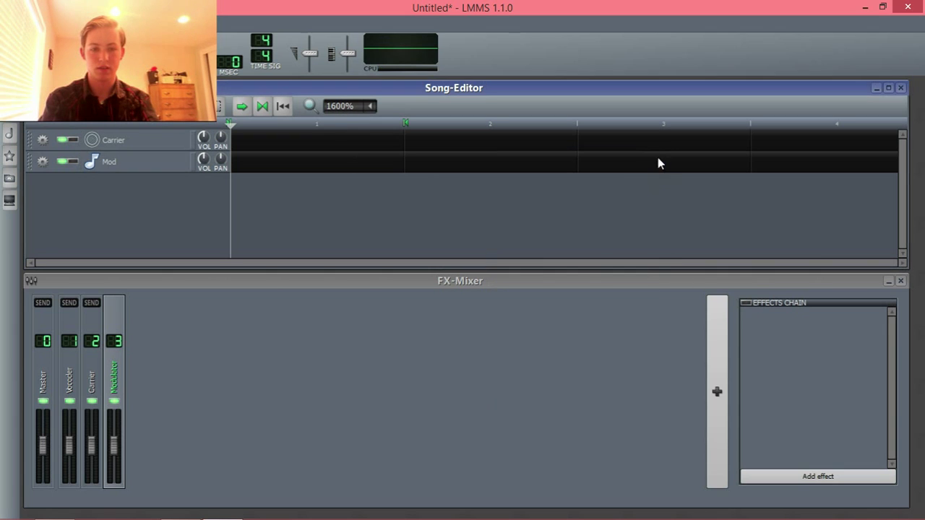
# Create a one-bar pattern at the start of the Carrier track and copy it onto the Mod track
pyautogui.click(265, 144)
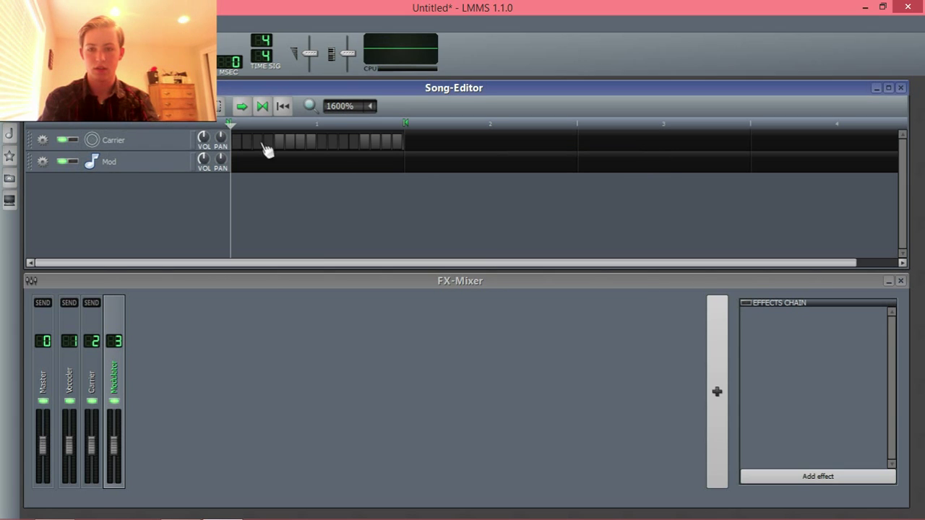
pyautogui.click(337, 143)
pyautogui.click(334, 143)
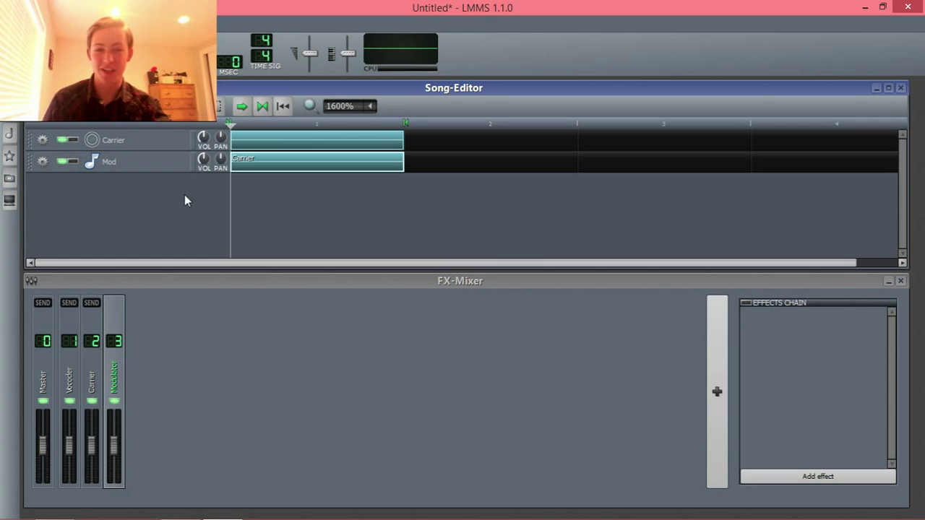
pyautogui.scroll(-4, 414, 197)
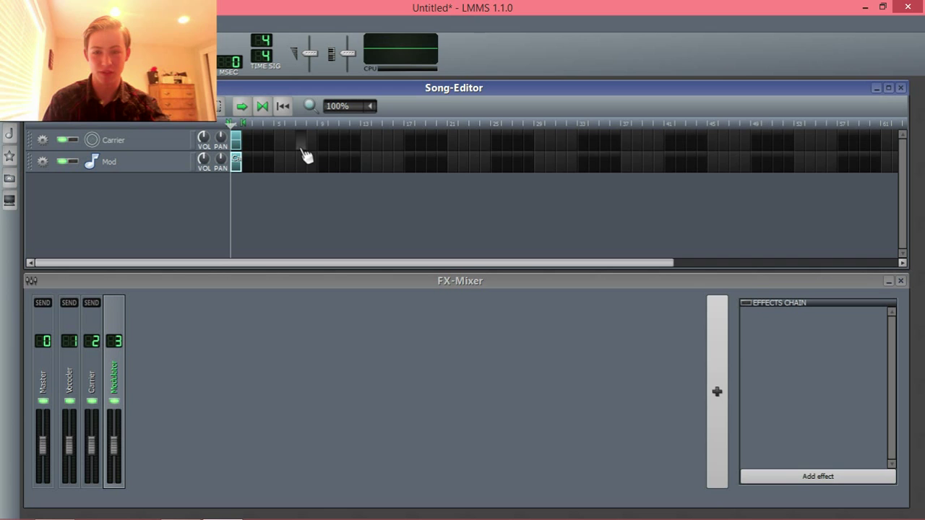
pyautogui.scroll(3, 307, 155)
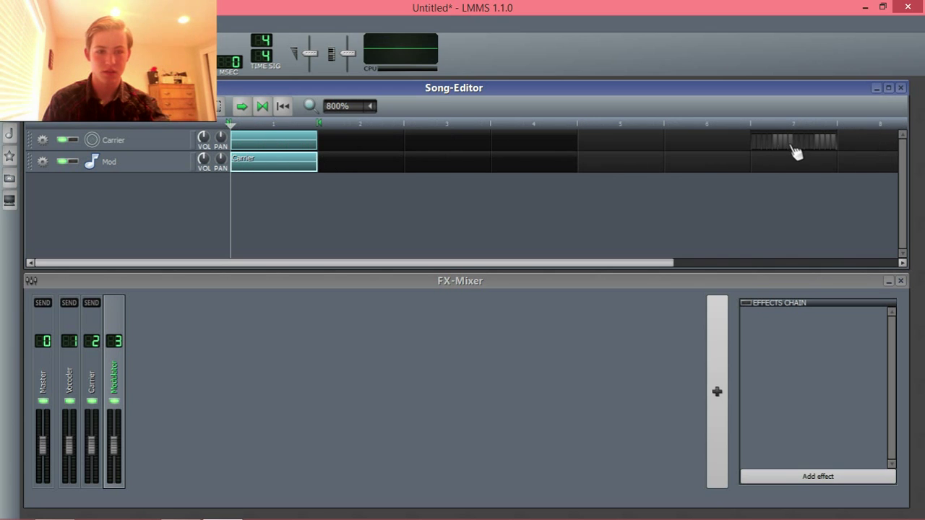
pyautogui.scroll(1, 791, 156)
pyautogui.scroll(-1, 790, 156)
pyautogui.scroll(-1, 785, 156)
pyautogui.rightClick(515, 144)
pyautogui.click(515, 144)
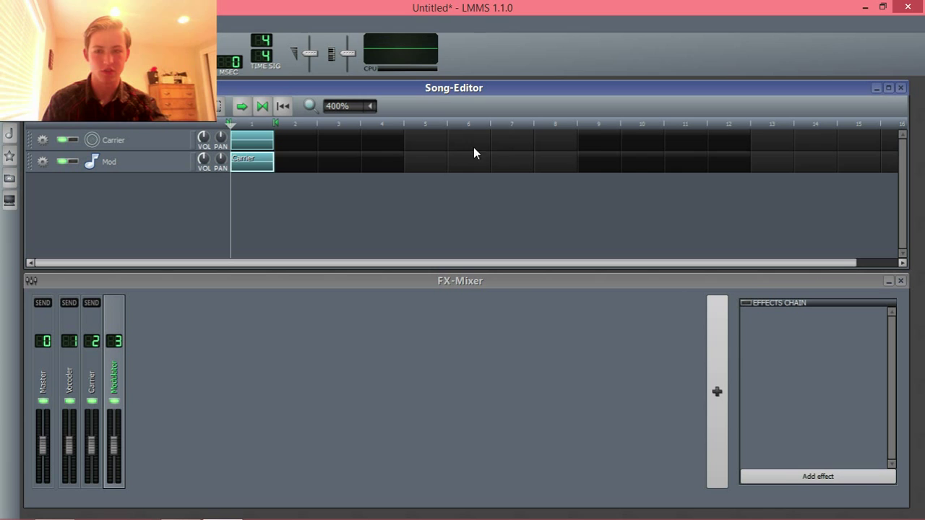
pyautogui.scroll(-1, 345, 194)
pyautogui.scroll(-2, 293, 207)
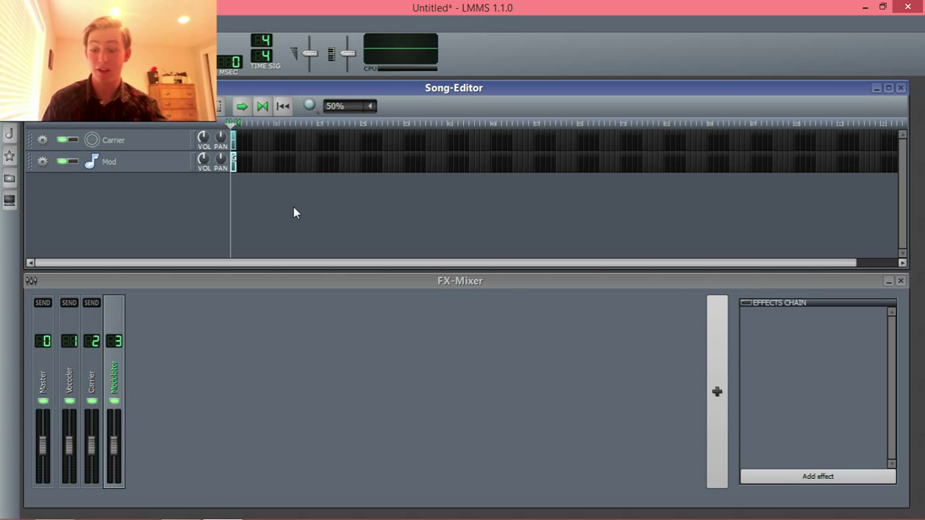
# Reset the name of the pattern on the Mod track
pyautogui.scroll(2, 293, 207)
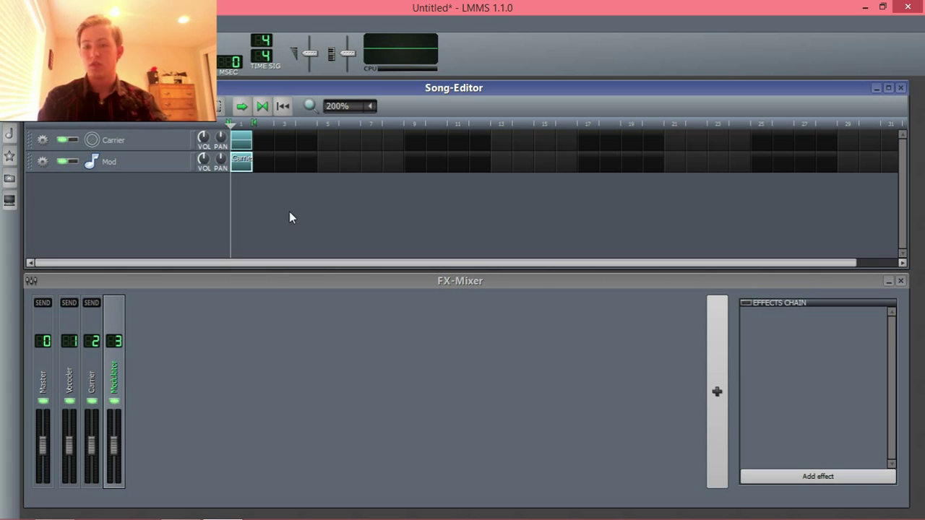
pyautogui.rightClick(250, 167)
pyautogui.click(310, 300)
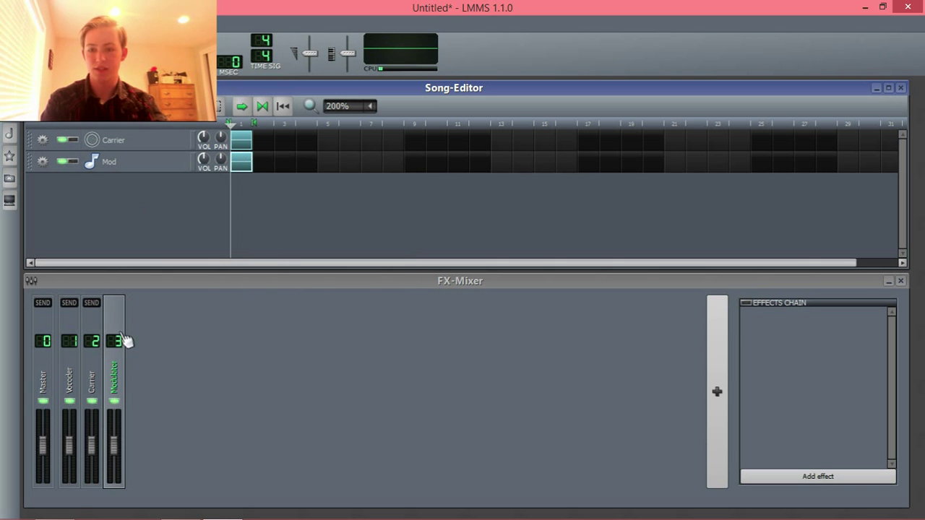
# Route the Carrier instrument to FX channel 2 and check the Mod instrument's routing
pyautogui.click(149, 142)
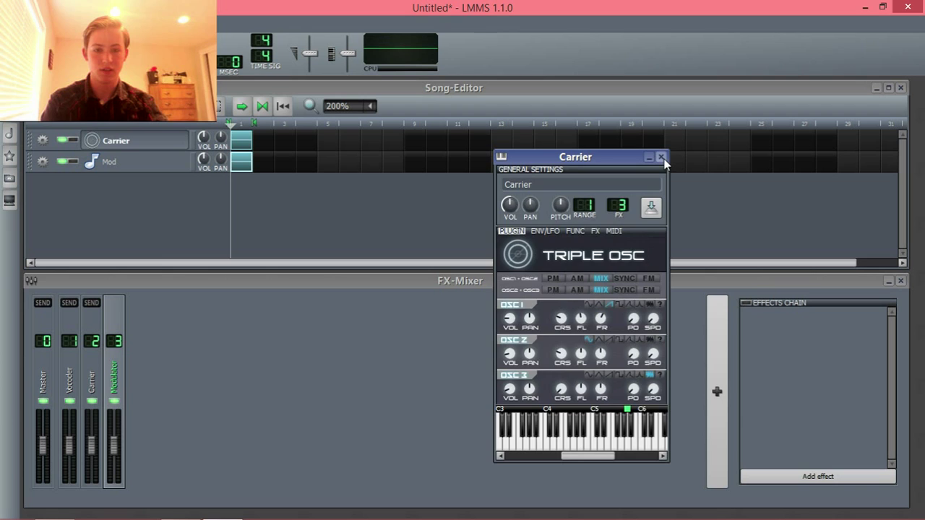
pyautogui.click(662, 158)
pyautogui.click(134, 144)
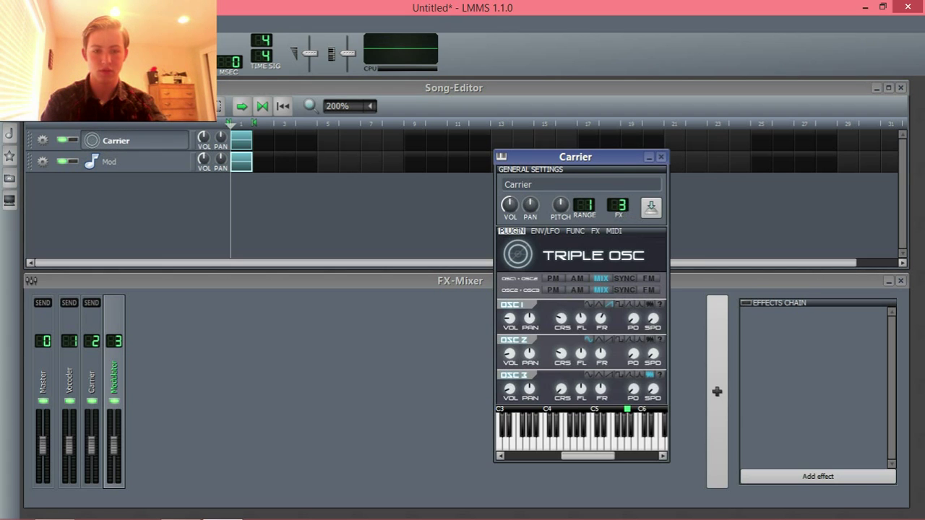
pyautogui.click(661, 157)
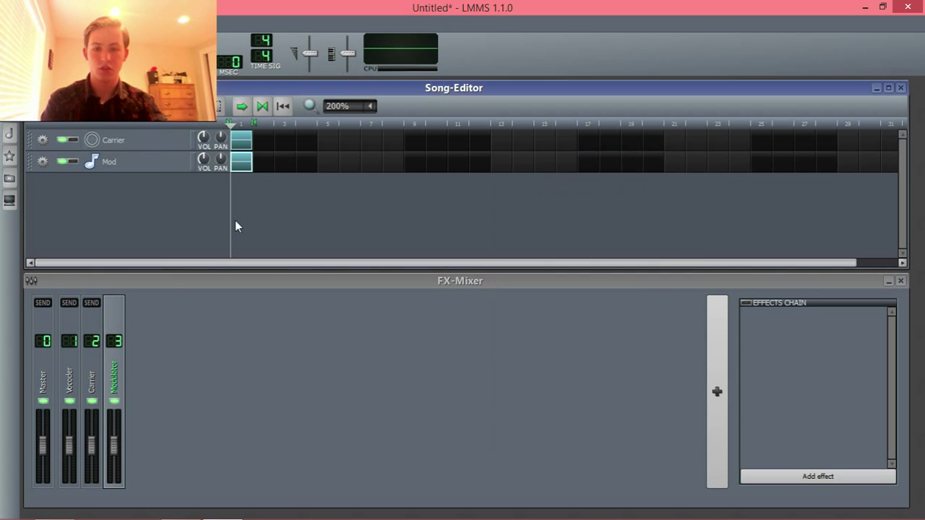
pyautogui.click(166, 164)
pyautogui.click(660, 157)
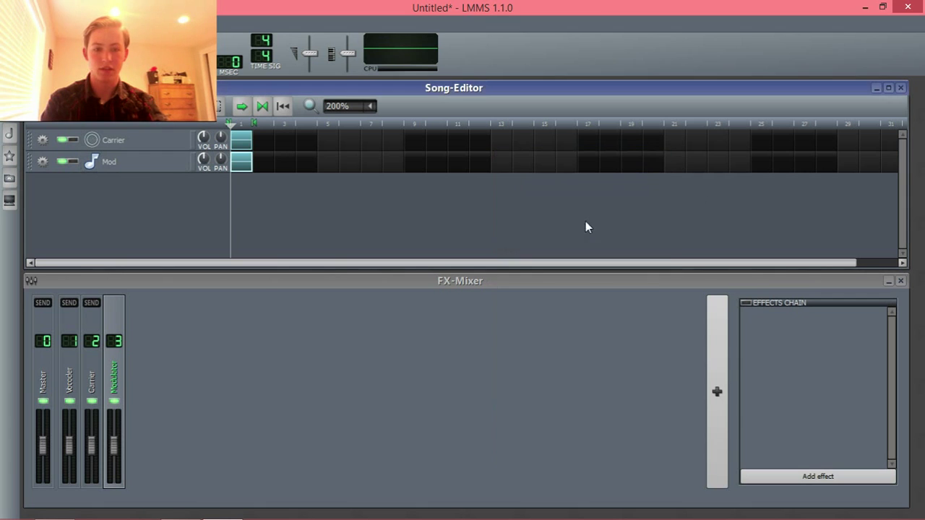
# Play the song briefly to check the signal on the Carrier and Modulator mixer channels
pyautogui.click(45, 124)
pyautogui.press('space')
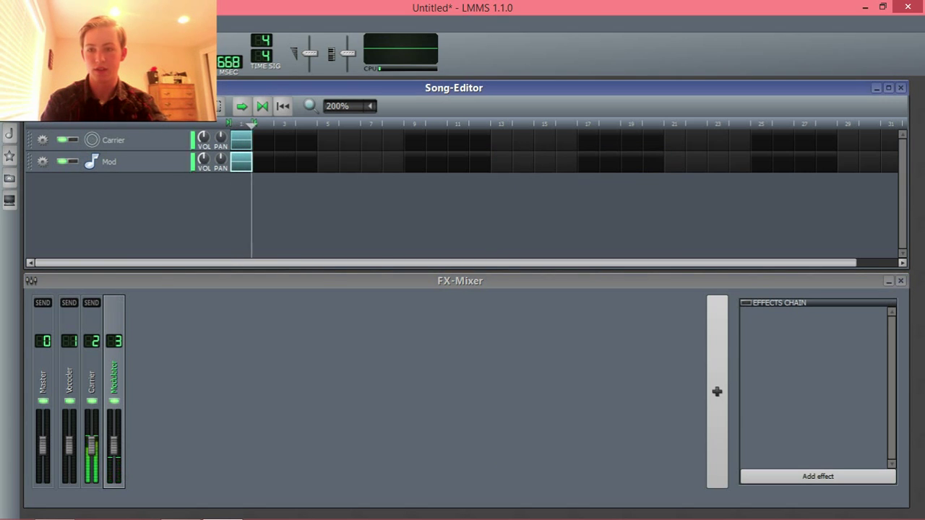
pyautogui.press('space')
# Send the Carrier and Modulator mixer channels to the Vocoder channel
pyautogui.click(71, 382)
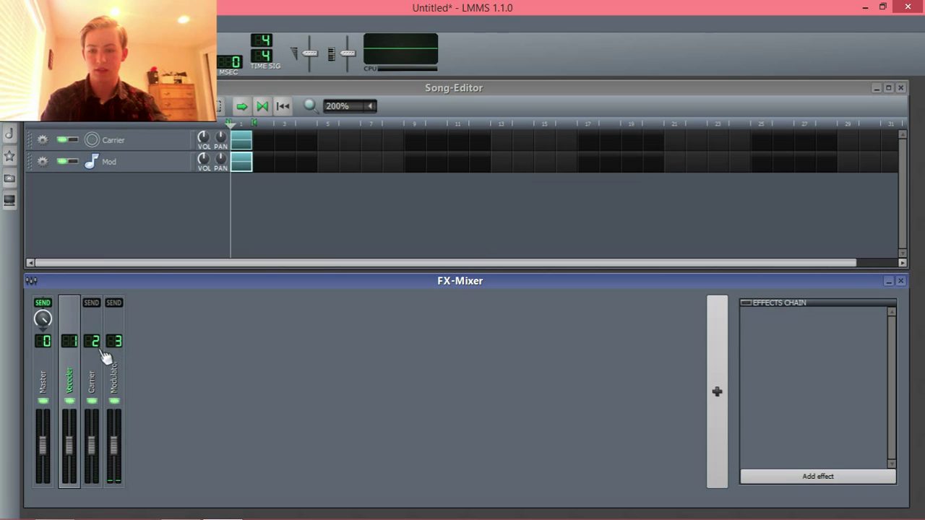
pyautogui.click(103, 361)
pyautogui.click(107, 364)
pyautogui.click(99, 357)
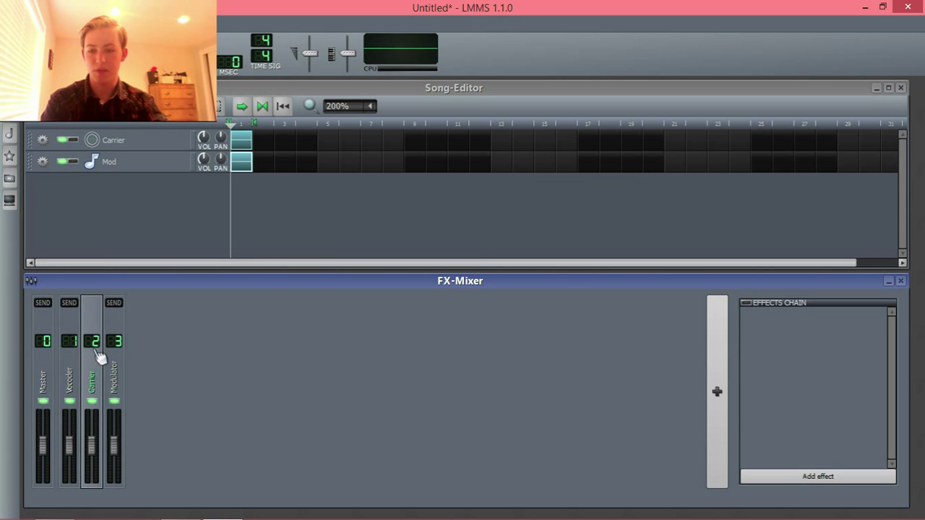
pyautogui.click(69, 303)
pyautogui.click(115, 370)
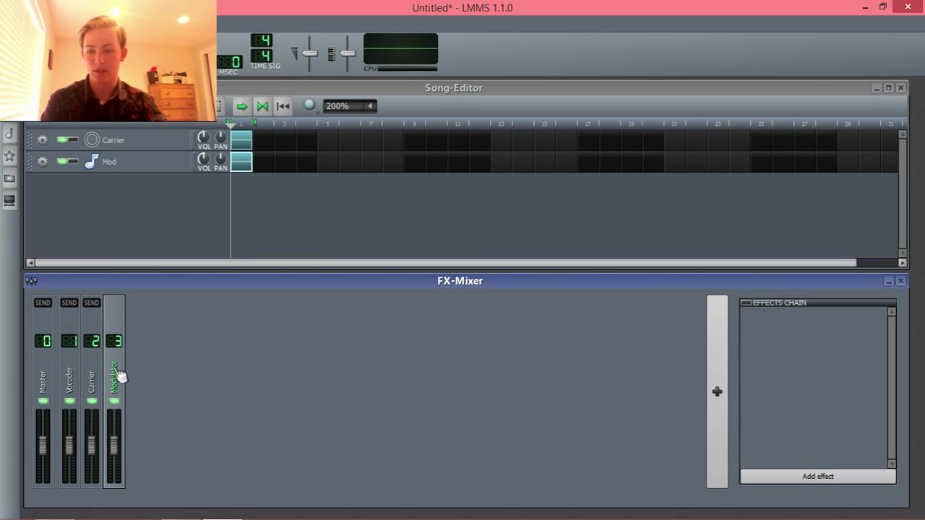
pyautogui.click(70, 304)
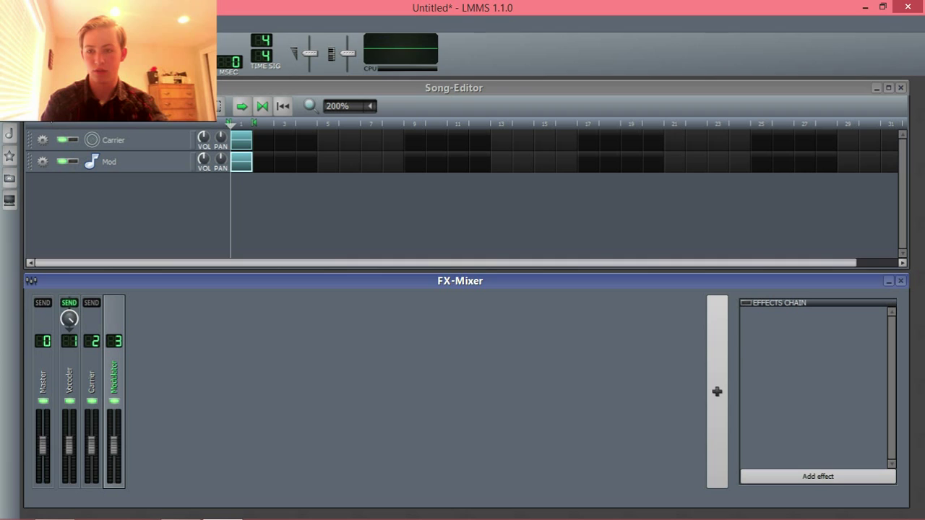
# Play the song to check the combined signal on the Vocoder channel, and stop playback
pyautogui.click(39, 106)
pyautogui.click(100, 106)
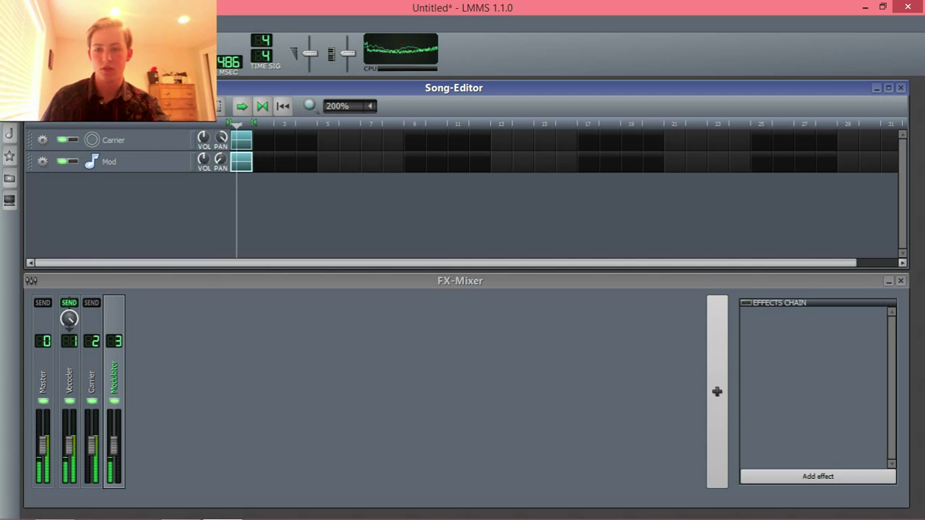
# Add the Vocoder for LMMS effect to the Vocoder mixer channel's effects chain
pyautogui.click(109, 387)
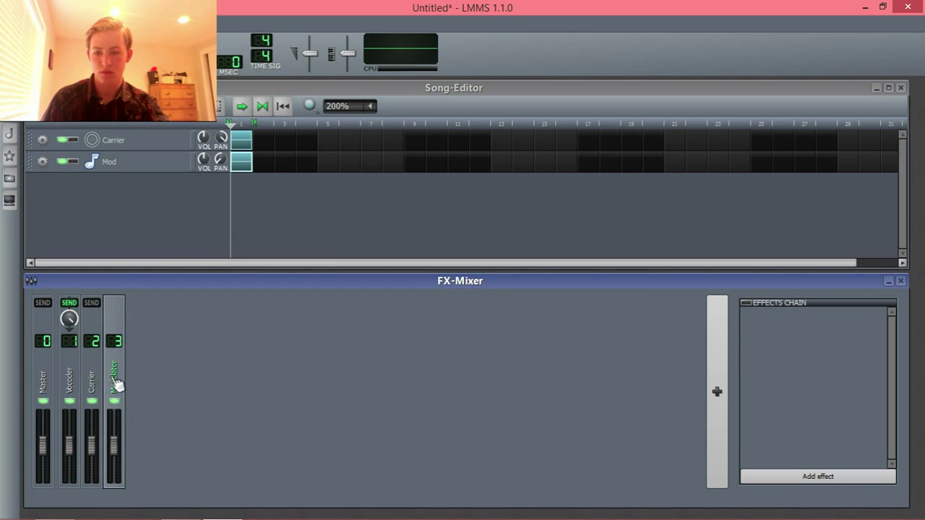
pyautogui.click(71, 382)
pyautogui.click(88, 383)
pyautogui.click(78, 380)
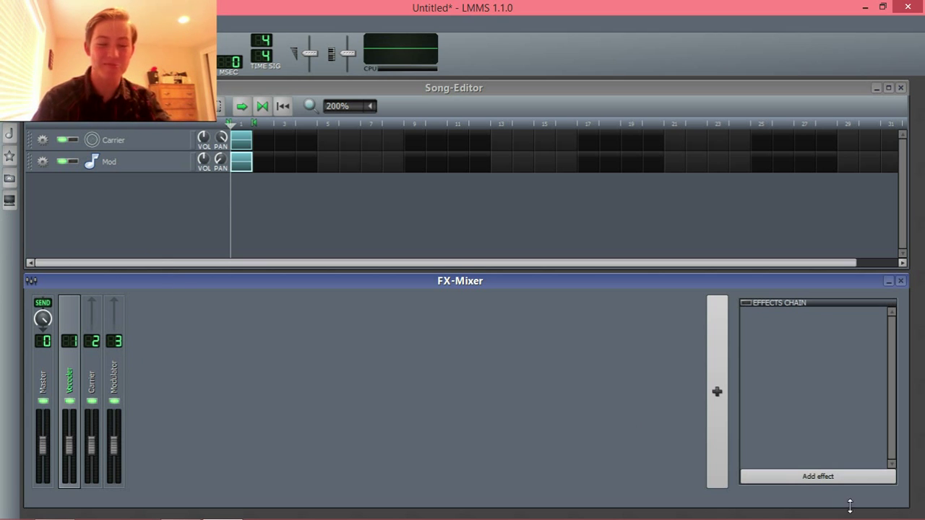
pyautogui.click(845, 478)
pyautogui.write('vocod')
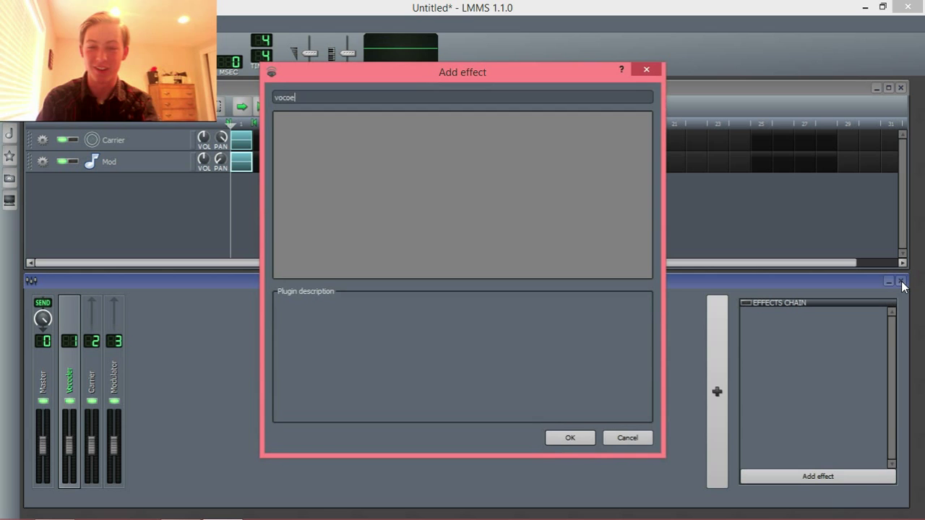
pyautogui.press('Return')
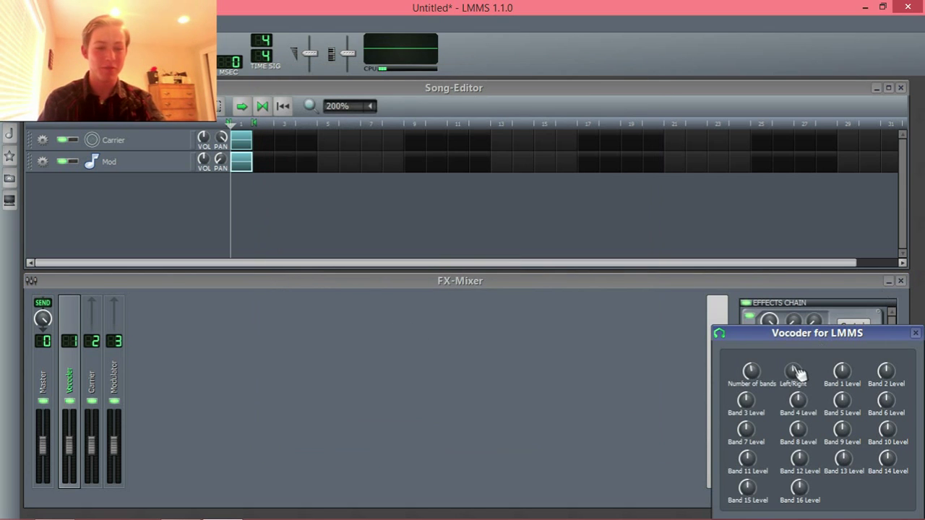
# Move the Vocoder for LMMS window clear of the effects chain so that it overlaps the Song-Editor and the FX-Mixer
pyautogui.moveTo(855, 340); pyautogui.dragTo(636, 282)
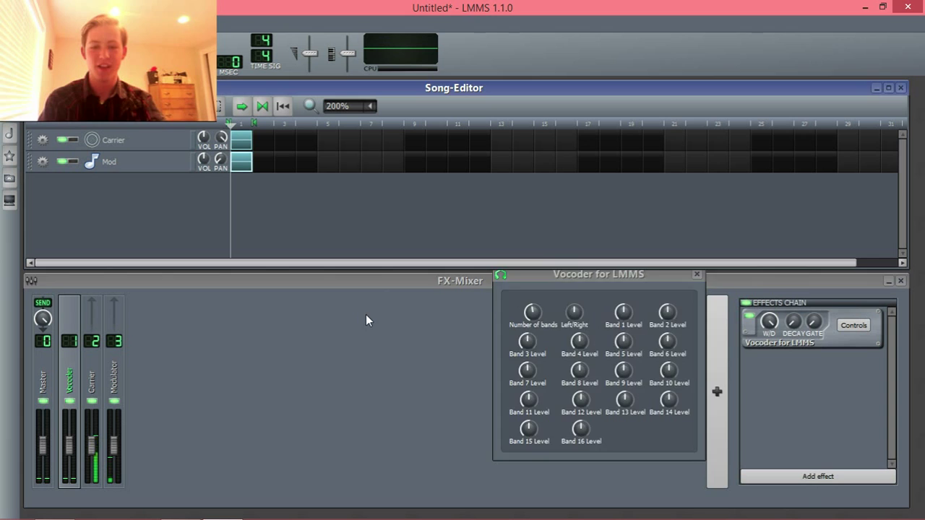
pyautogui.click(546, 280)
pyautogui.click(542, 269)
pyautogui.click(541, 277)
pyautogui.click(542, 269)
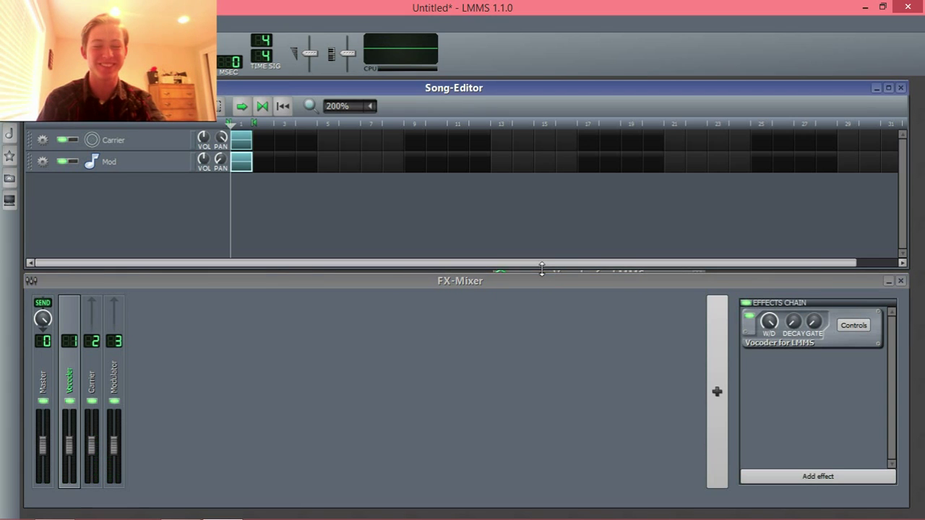
pyautogui.moveTo(552, 278); pyautogui.dragTo(552, 286)
pyautogui.moveTo(552, 273); pyautogui.dragTo(586, 138)
pyautogui.moveTo(480, 291); pyautogui.dragTo(480, 283)
pyautogui.click(701, 137)
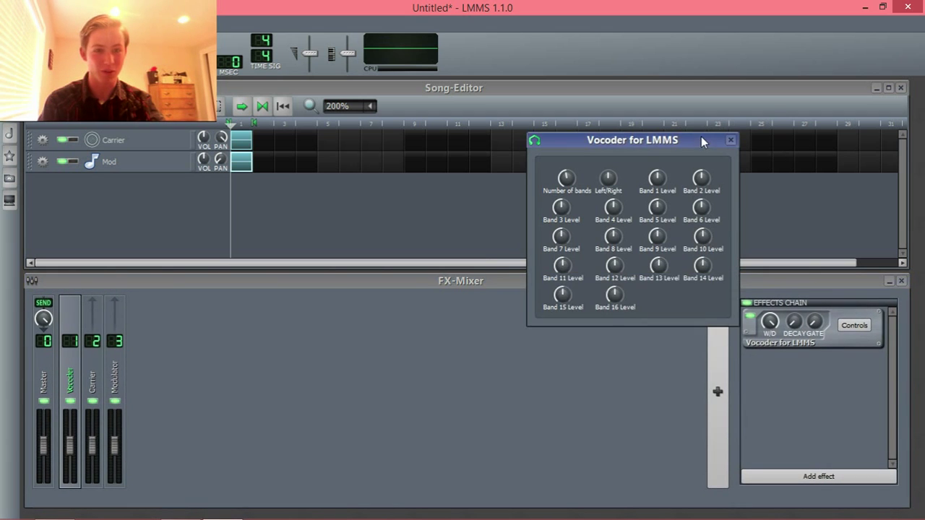
pyautogui.moveTo(691, 142); pyautogui.dragTo(601, 201)
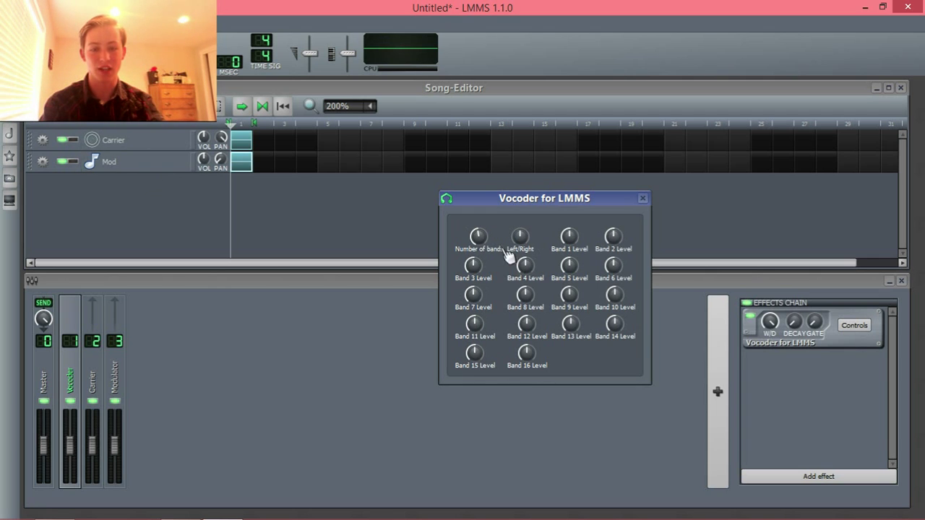
# Try the vocoder at the minimum number of bands and again at a middle setting, playing the song briefly each time
pyautogui.moveTo(480, 238); pyautogui.dragTo(412, 234)
pyautogui.click(37, 106)
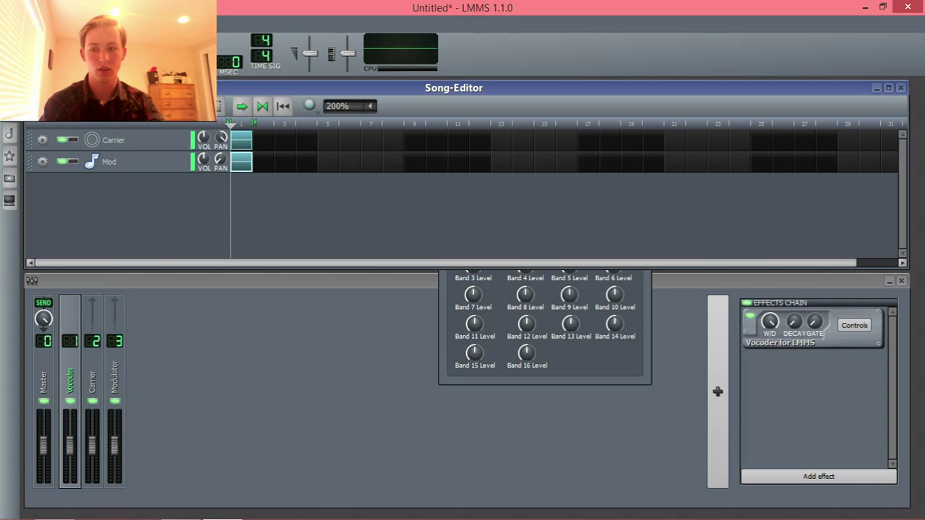
pyautogui.press('space')
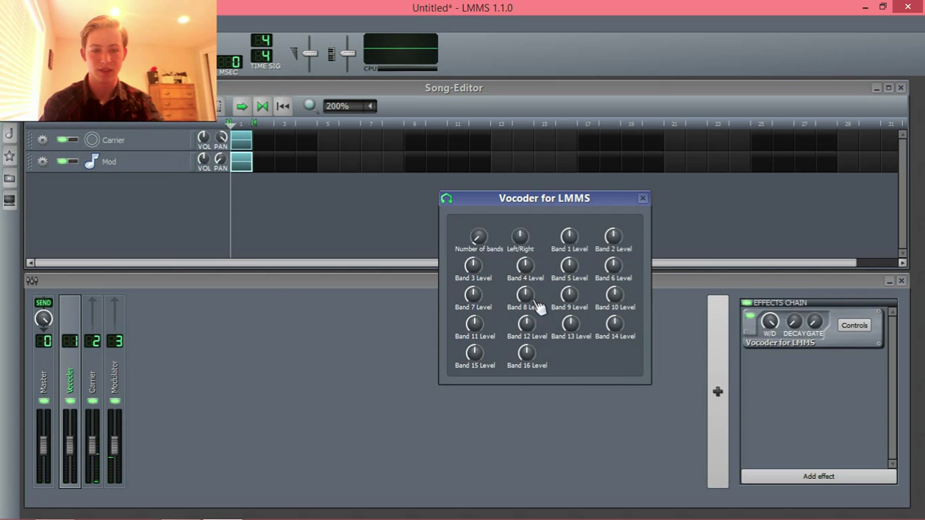
pyautogui.click(540, 307)
pyautogui.moveTo(477, 244); pyautogui.dragTo(477, 239)
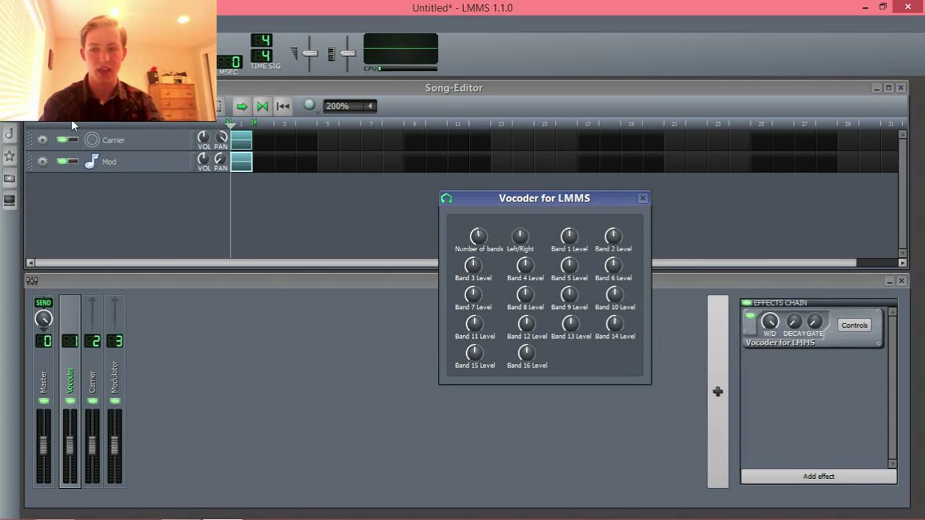
pyautogui.click(37, 106)
pyautogui.press('space')
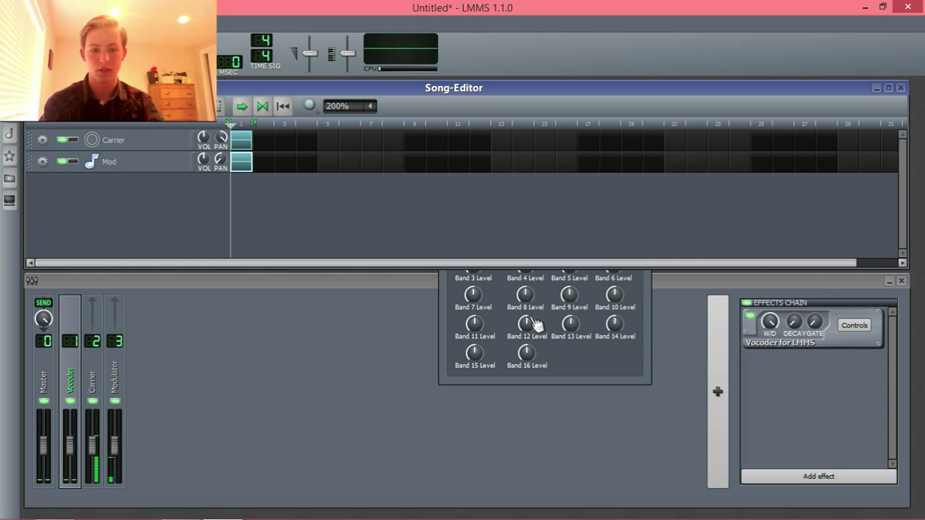
# Try further numbers of bands on the vocoder, playing the song after each change to compare the sound
pyautogui.click(506, 274)
pyautogui.moveTo(482, 237); pyautogui.dragTo(486, 217)
pyautogui.click(100, 177)
pyautogui.press('space')
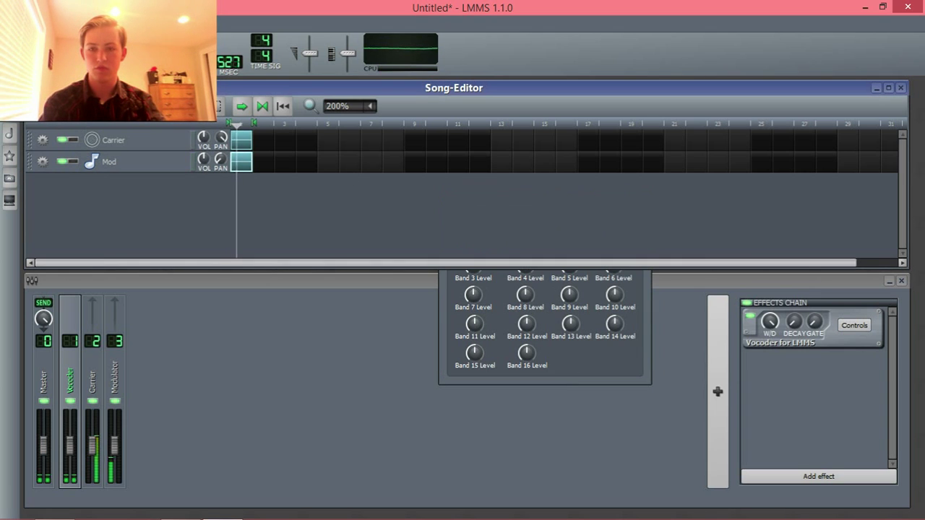
pyautogui.click(622, 381)
pyautogui.moveTo(479, 237); pyautogui.dragTo(478, 247)
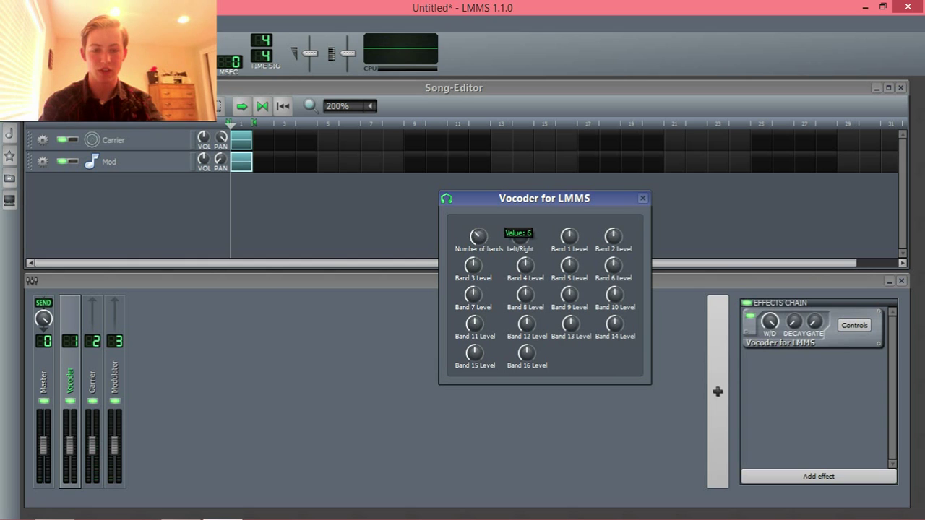
pyautogui.click(98, 115)
pyautogui.press('space')
pyautogui.press('space')
pyautogui.click(489, 310)
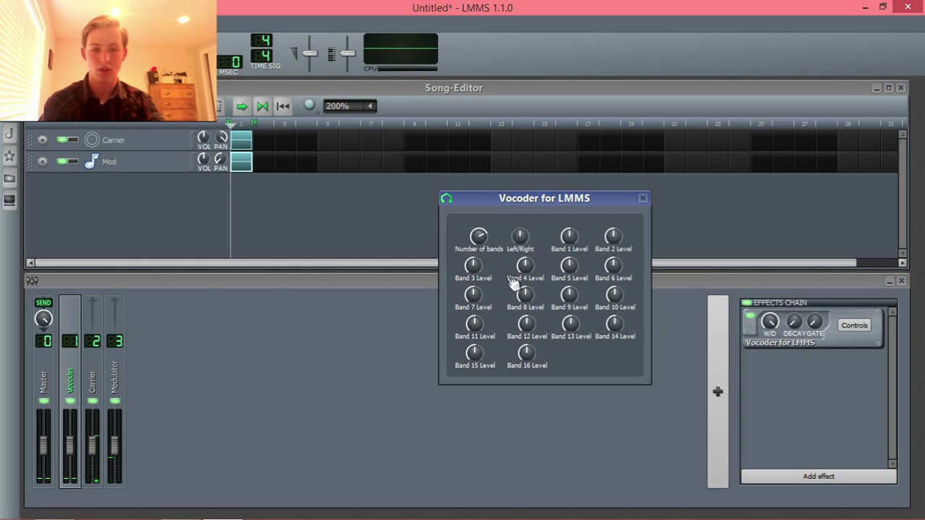
# Set the vocoder's number of bands to exactly 8
pyautogui.doubleClick(475, 244)
pyautogui.write('8')
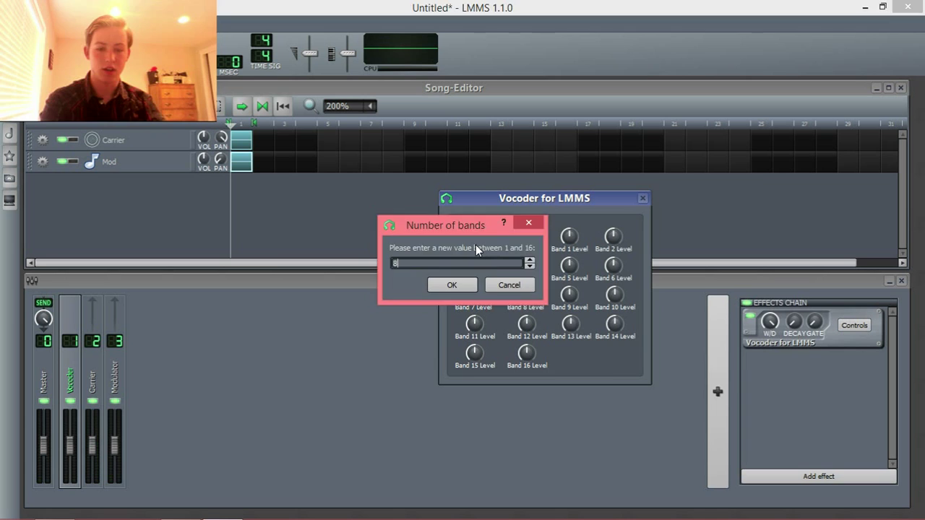
pyautogui.press('Return')
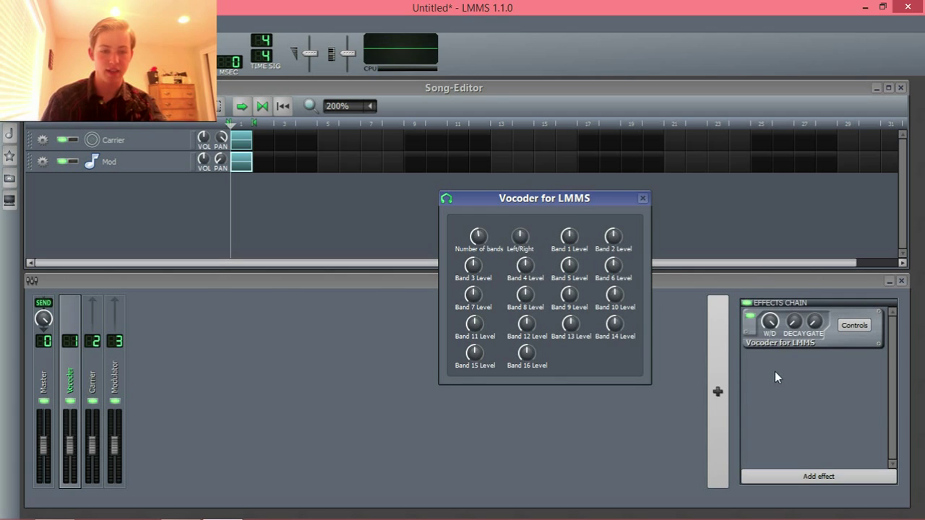
# Try the vocoder's Left/Right control at other values and reset it to 0
pyautogui.click(569, 237)
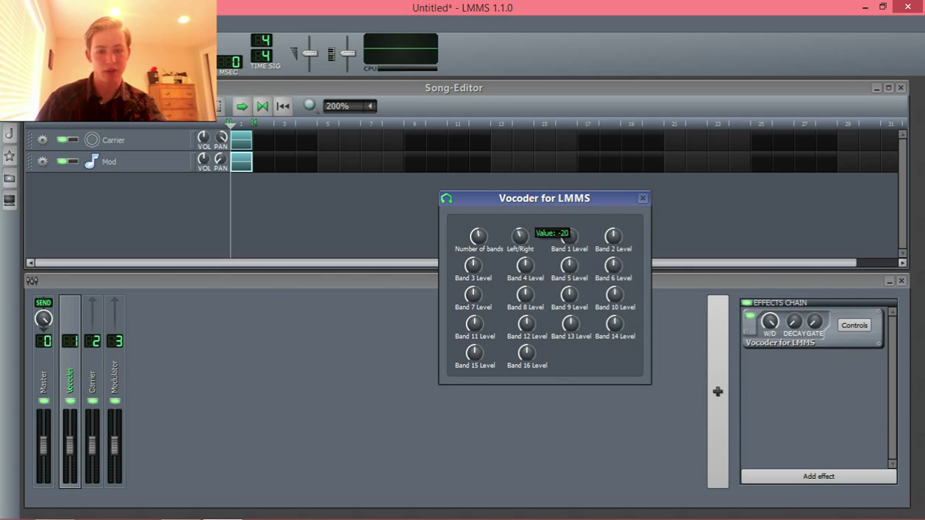
pyautogui.doubleClick(524, 239)
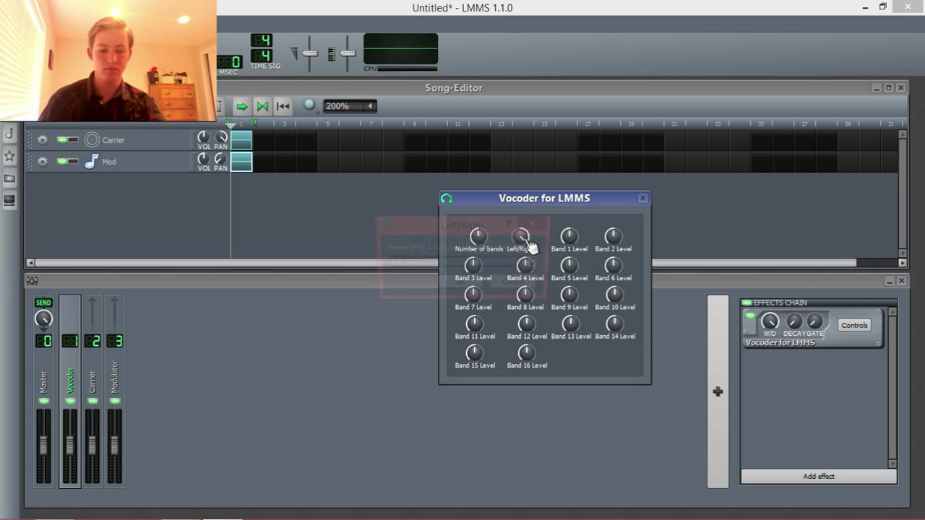
pyautogui.write('00.0000')
pyautogui.press('Return')
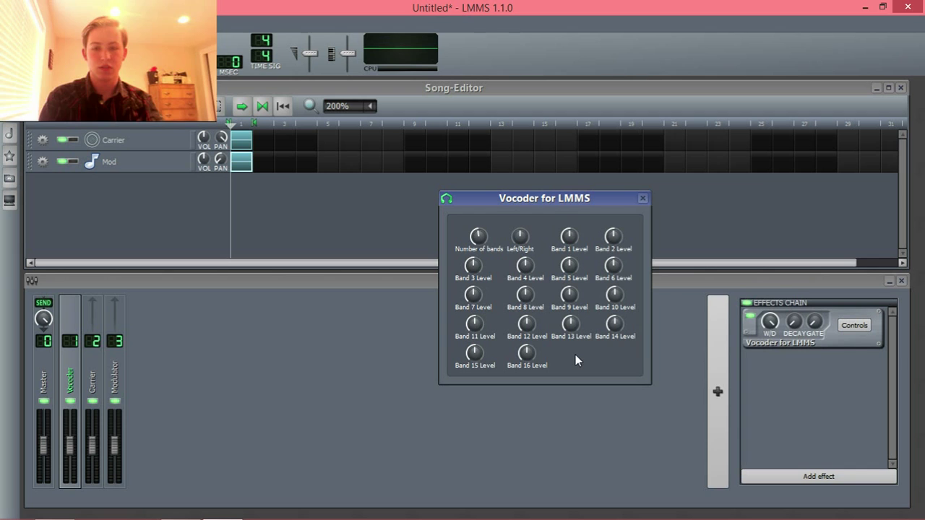
# Move the vocoder window up over the Song-Editor and go over its number of bands and band level controls
pyautogui.moveTo(523, 196); pyautogui.dragTo(614, 89)
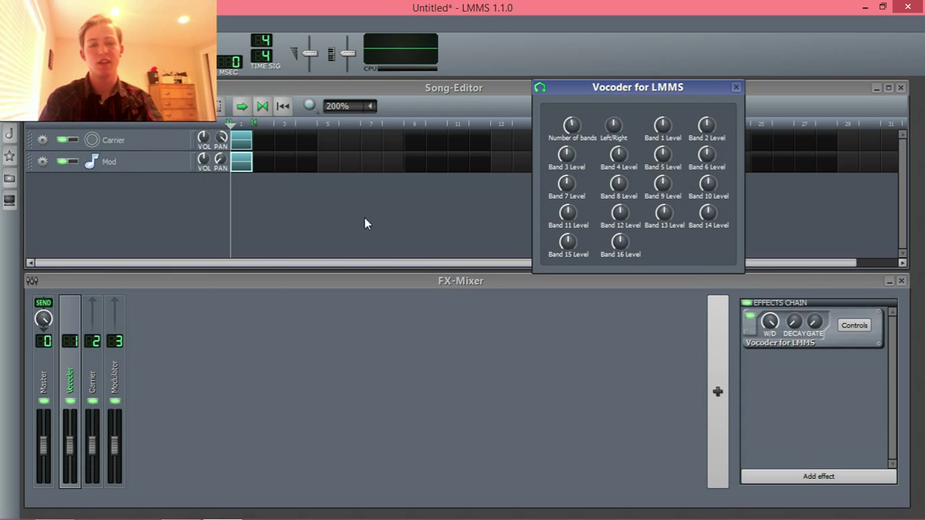
pyautogui.click(571, 126)
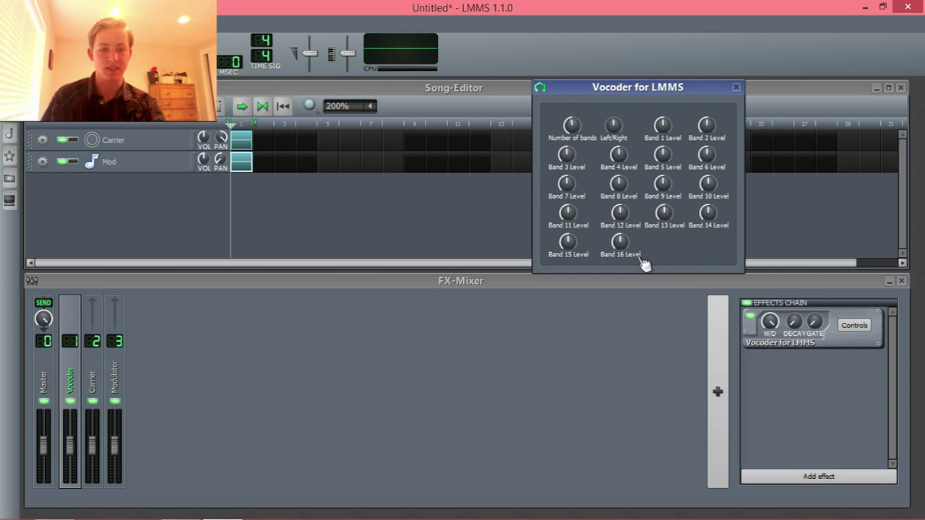
pyautogui.moveTo(628, 247); pyautogui.dragTo(578, 248)
pyautogui.moveTo(710, 217); pyautogui.dragTo(666, 210)
# Play the song briefly to hear the vocoded sound, stop it, and reopen the vocoder's controls
pyautogui.click(38, 106)
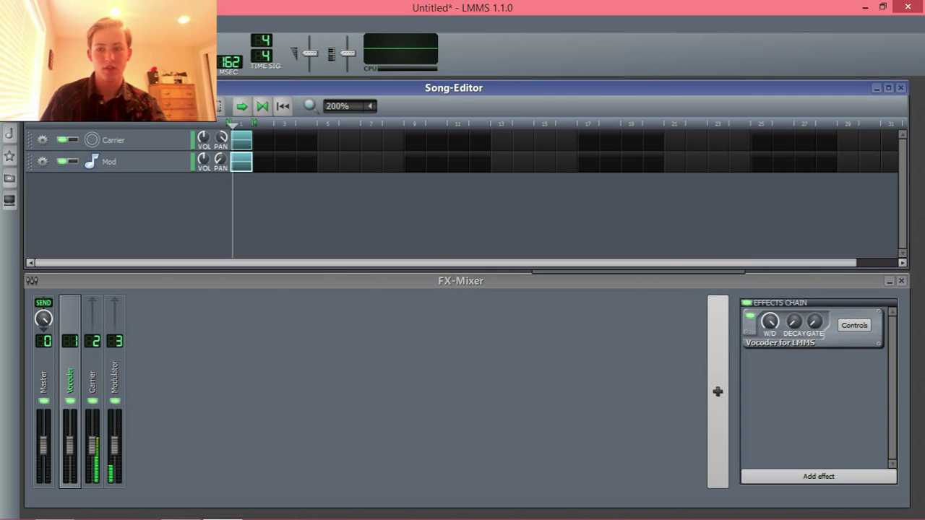
pyautogui.click(97, 107)
pyautogui.click(847, 328)
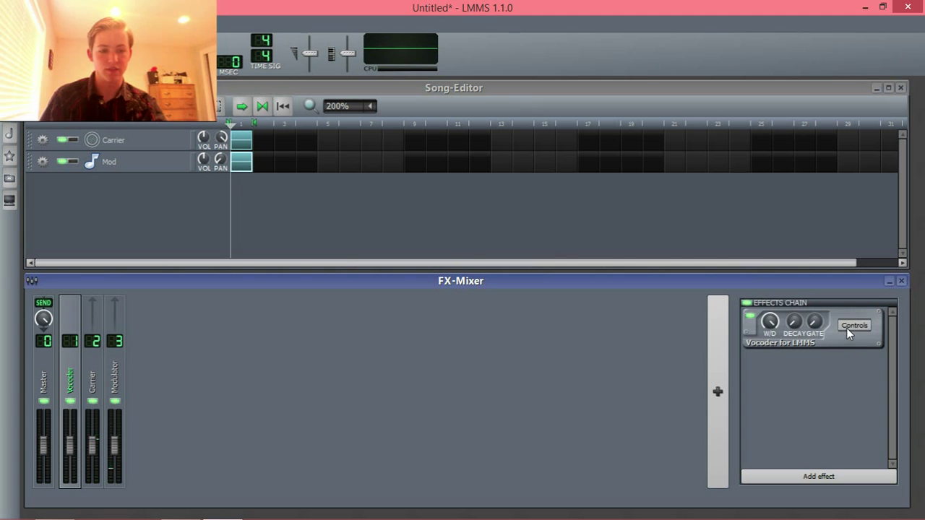
pyautogui.click(850, 328)
# Turn the OSC 3 volume of the Carrier instrument all the way down and play the song to hear the difference
pyautogui.click(144, 145)
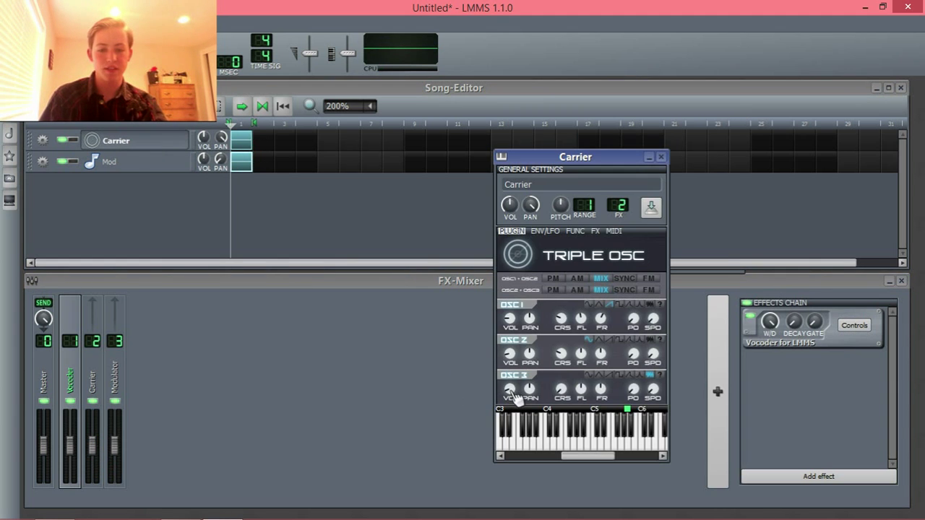
pyautogui.moveTo(512, 393); pyautogui.dragTo(512, 403)
pyautogui.click(38, 106)
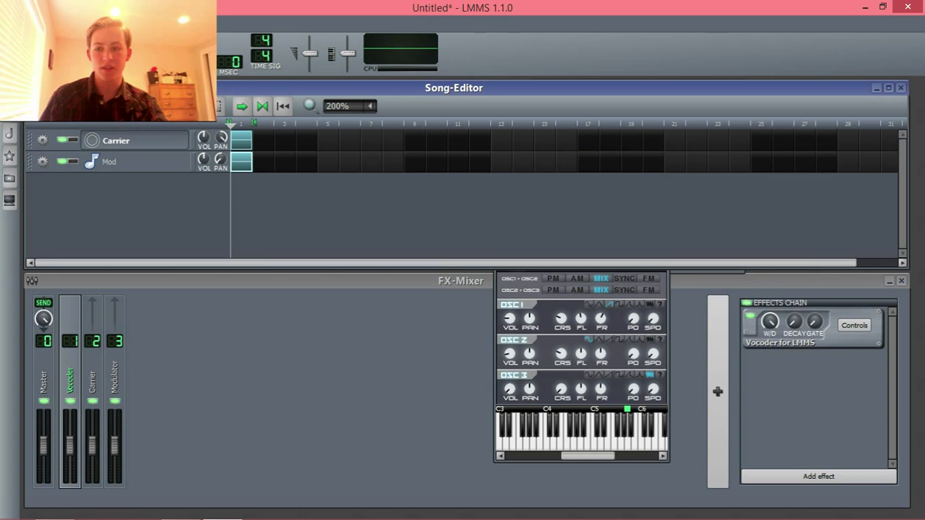
pyautogui.press('space')
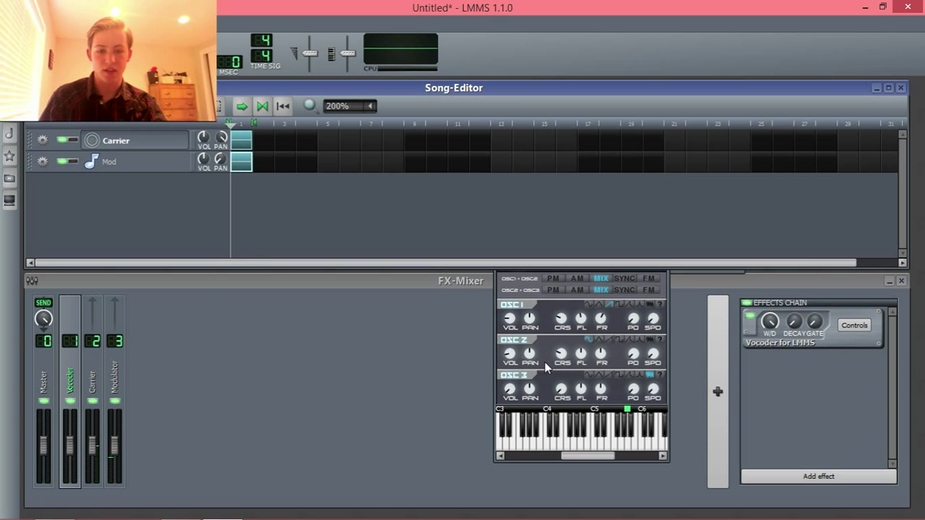
# Raise the Carrier's OSC 3 volume, play the song, lower it slightly to a moderate level, and close the instrument window
pyautogui.click(546, 368)
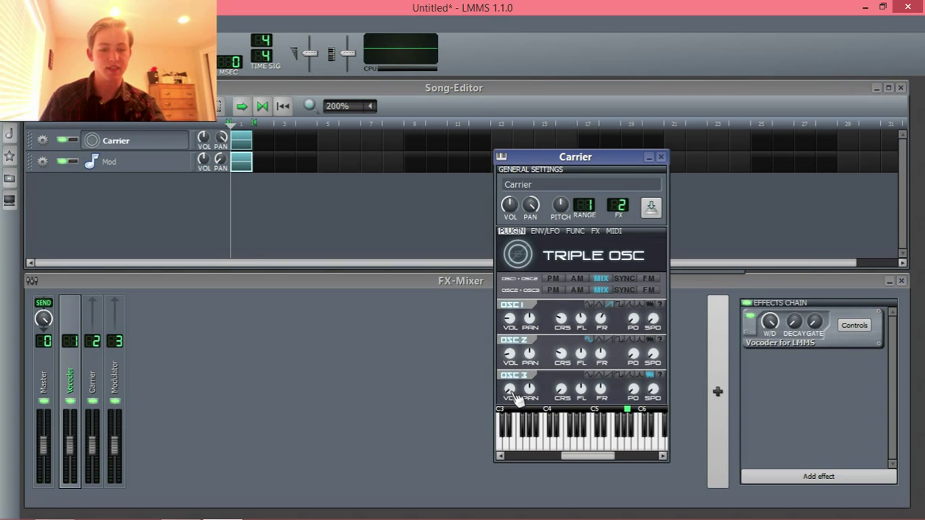
pyautogui.moveTo(513, 392)
pyautogui.mouseDown()
pyautogui.moveTo(513, 375)
pyautogui.moveTo(513, 387)
pyautogui.mouseUp()
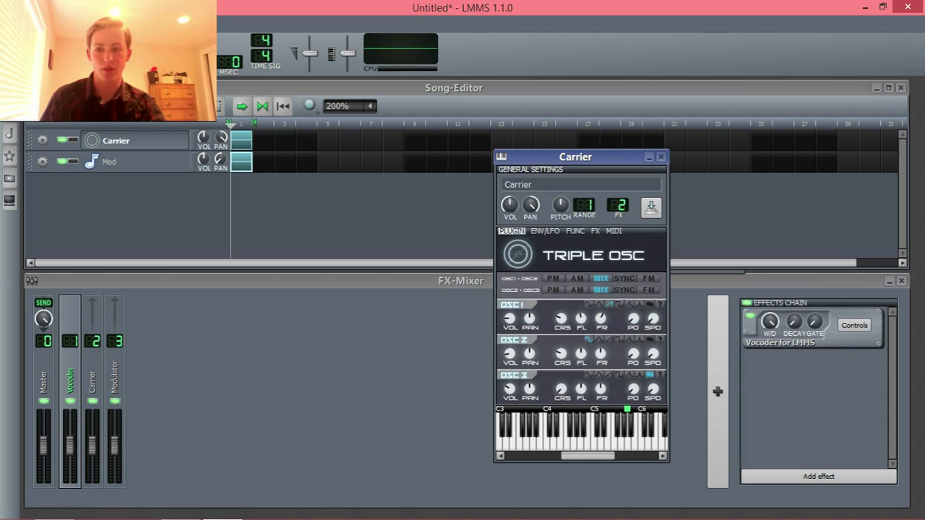
pyautogui.click(39, 106)
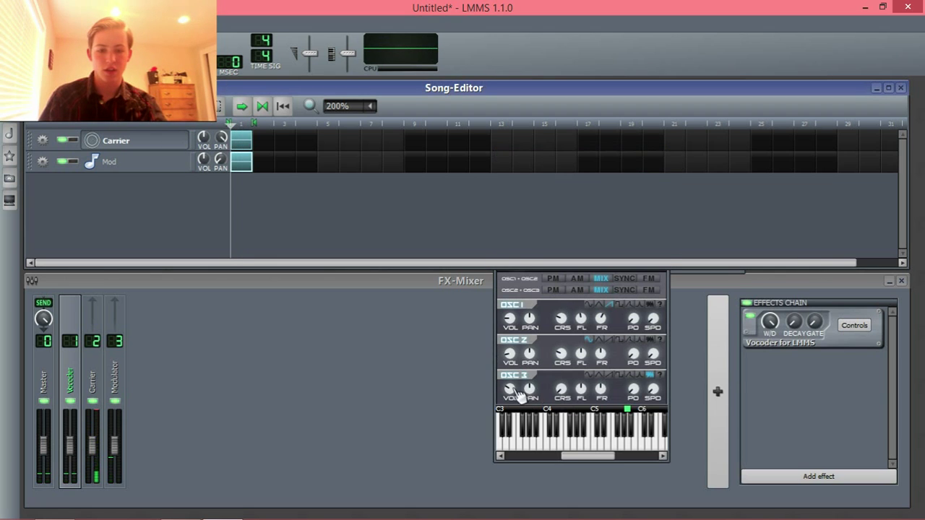
pyautogui.click(513, 390)
pyautogui.moveTo(512, 390); pyautogui.dragTo(512, 392)
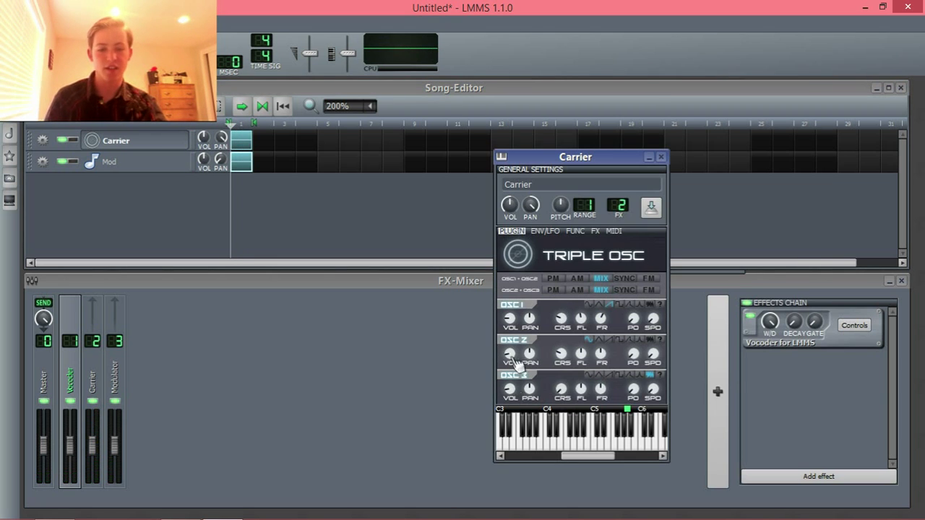
pyautogui.click(660, 158)
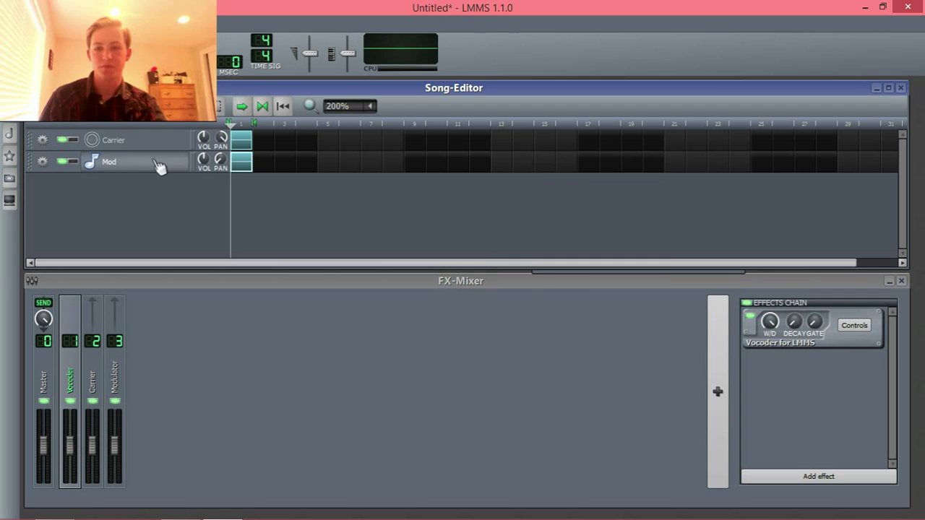
# Adjust the Carrier's OSC 2 volume to about -13 dBV and OSC 1 to about -8 dBV, playing the song briefly, and close the instrument
pyautogui.click(145, 140)
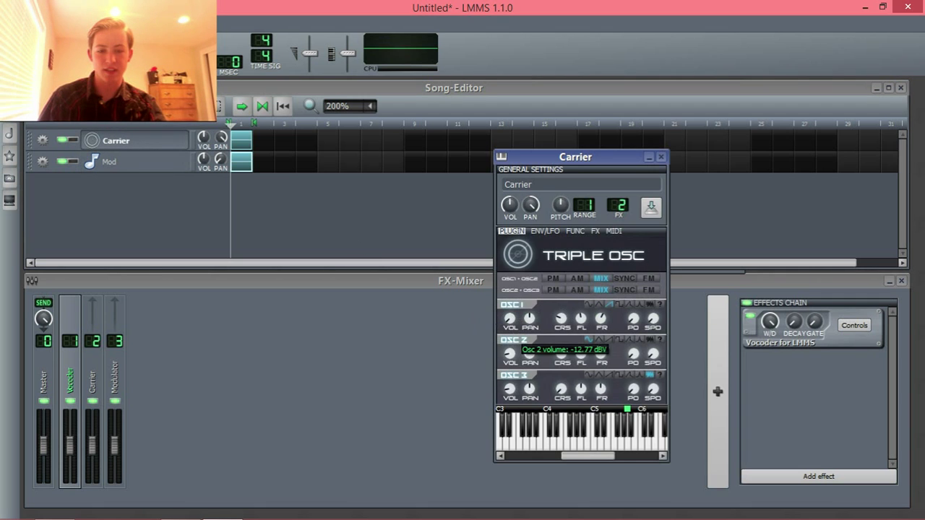
pyautogui.click(51, 121)
pyautogui.press('space')
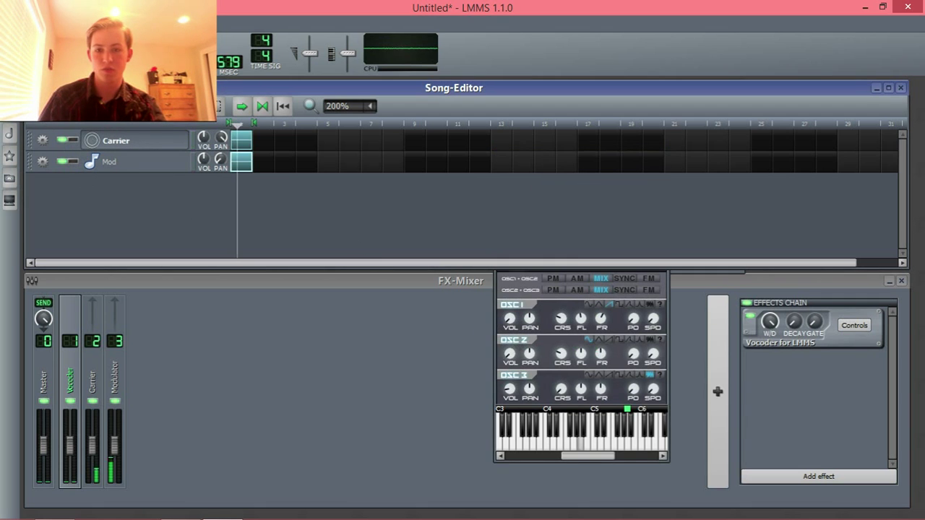
pyautogui.click(512, 354)
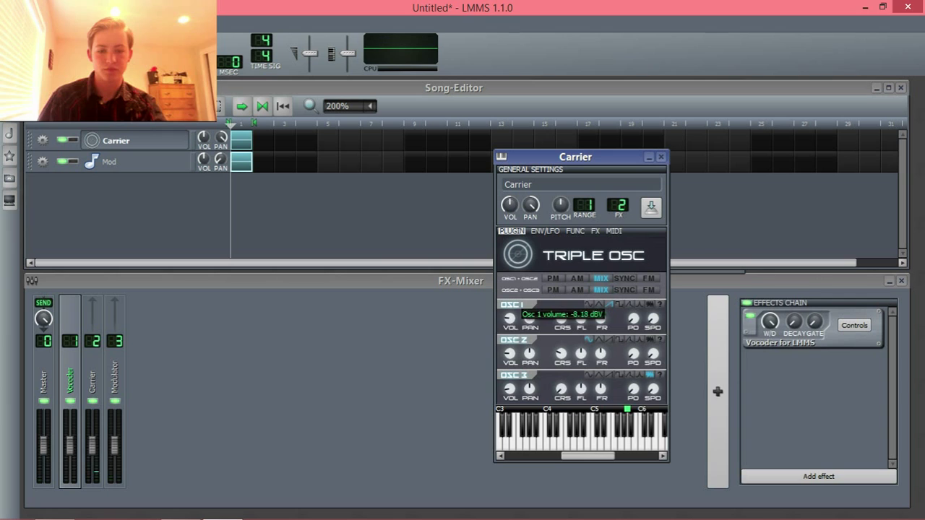
pyautogui.click(661, 157)
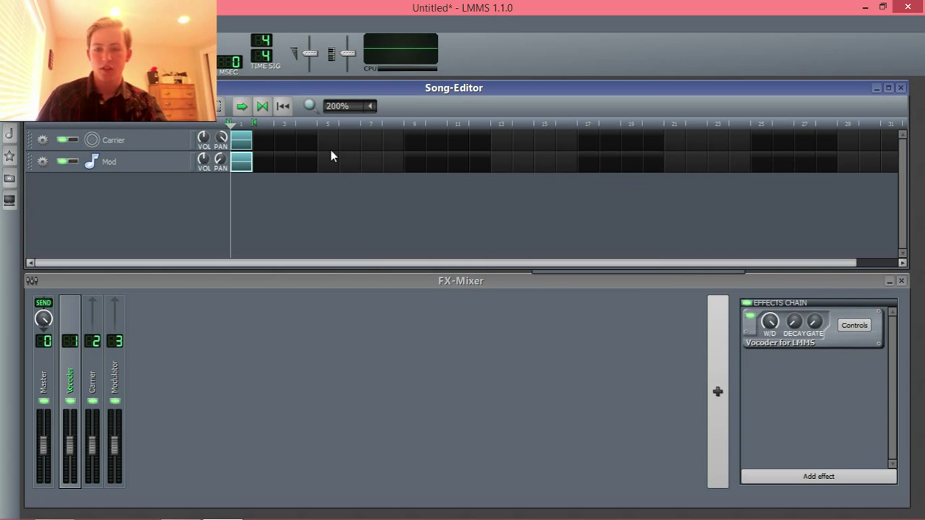
# Reopen the vocoder's controls, place the window over the FX-Mixer, and raise the number of bands to 16
pyautogui.click(814, 282)
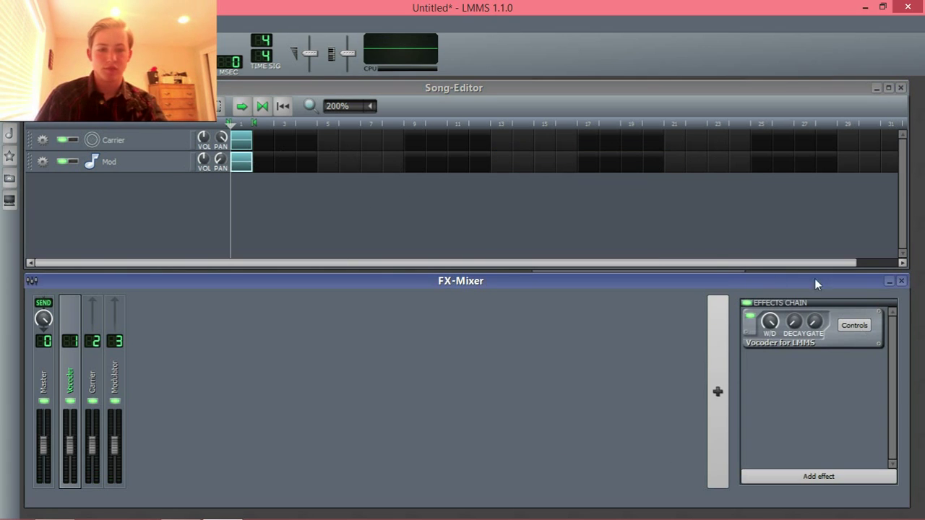
pyautogui.click(713, 272)
pyautogui.moveTo(597, 94); pyautogui.dragTo(472, 313)
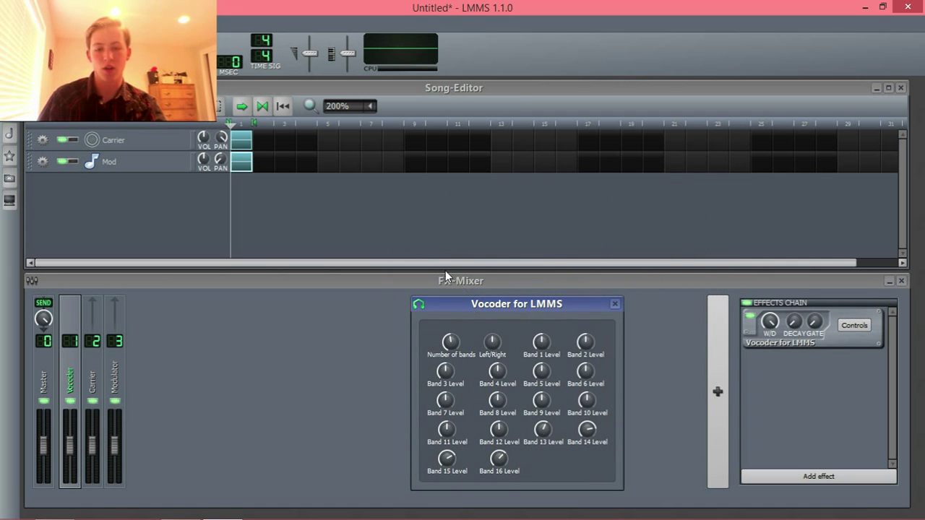
pyautogui.click(452, 343)
pyautogui.moveTo(452, 342)
pyautogui.mouseDown()
pyautogui.moveTo(455, 368)
pyautogui.moveTo(455, 344)
pyautogui.mouseUp()
pyautogui.click(451, 343)
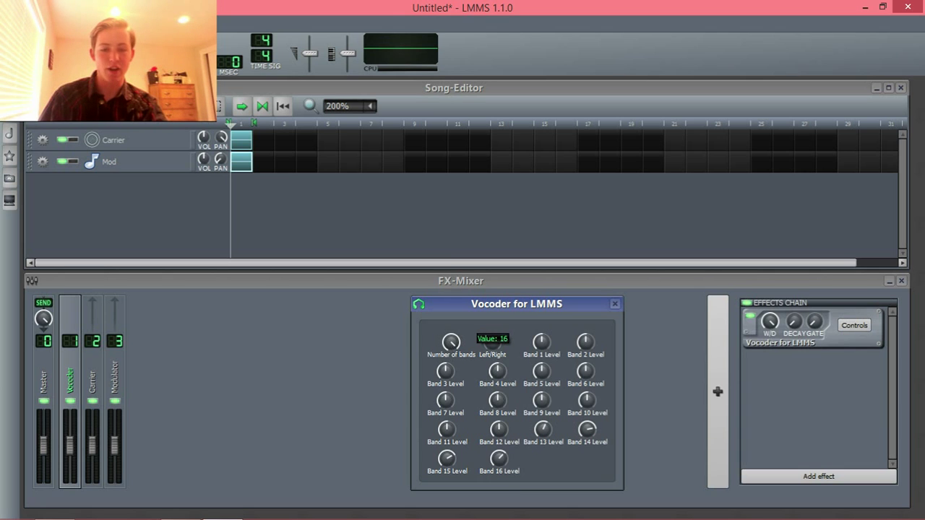
pyautogui.moveTo(452, 346); pyautogui.dragTo(456, 335)
# Move the vocoder window up across the Song-Editor, point out the number of bands control, and close the window
pyautogui.moveTo(556, 307); pyautogui.dragTo(609, 190)
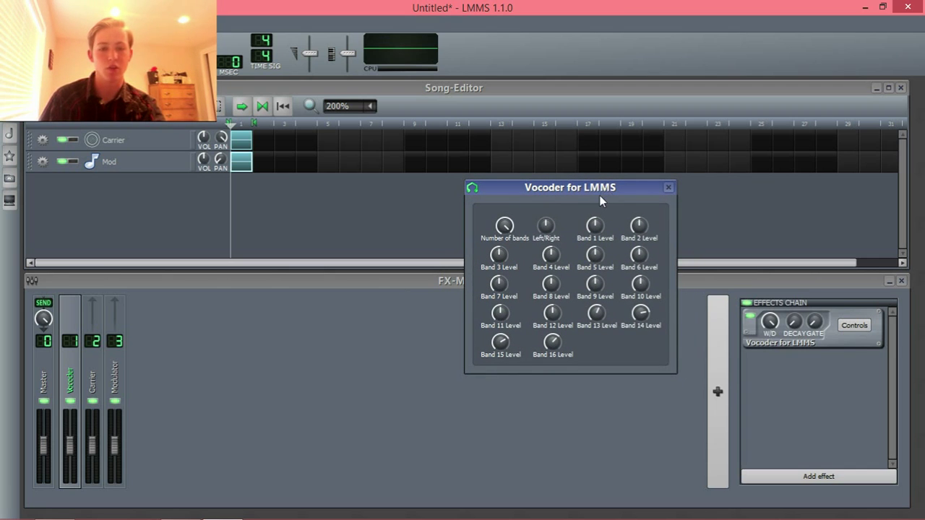
pyautogui.click(504, 225)
pyautogui.moveTo(503, 190); pyautogui.dragTo(508, 190)
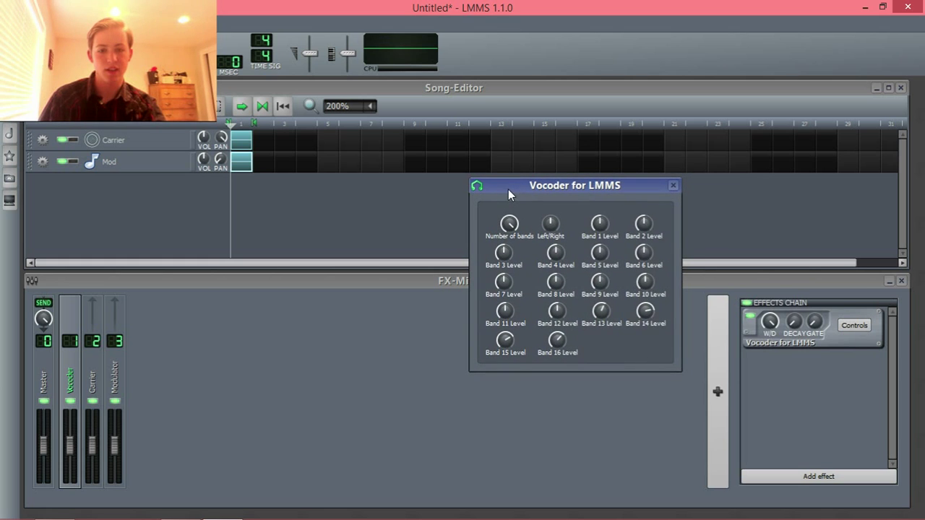
pyautogui.click(673, 185)
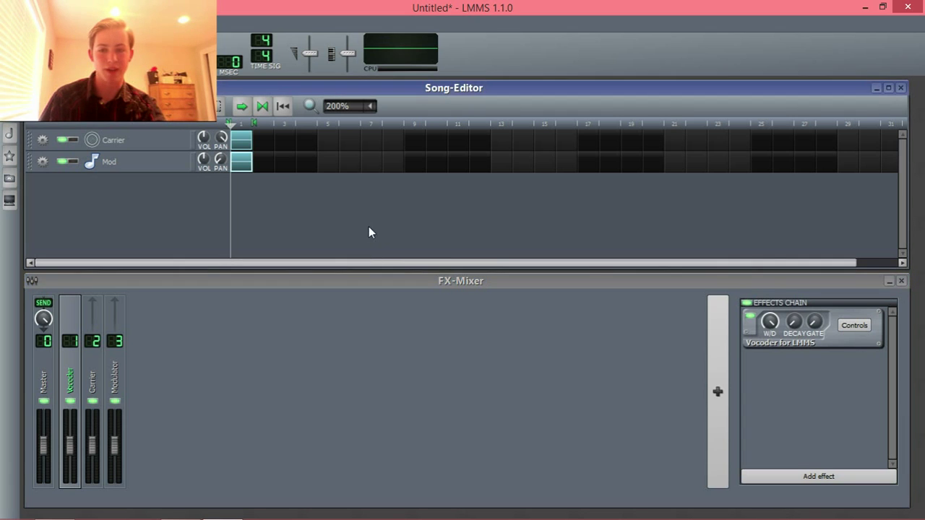
pyautogui.click(352, 244)
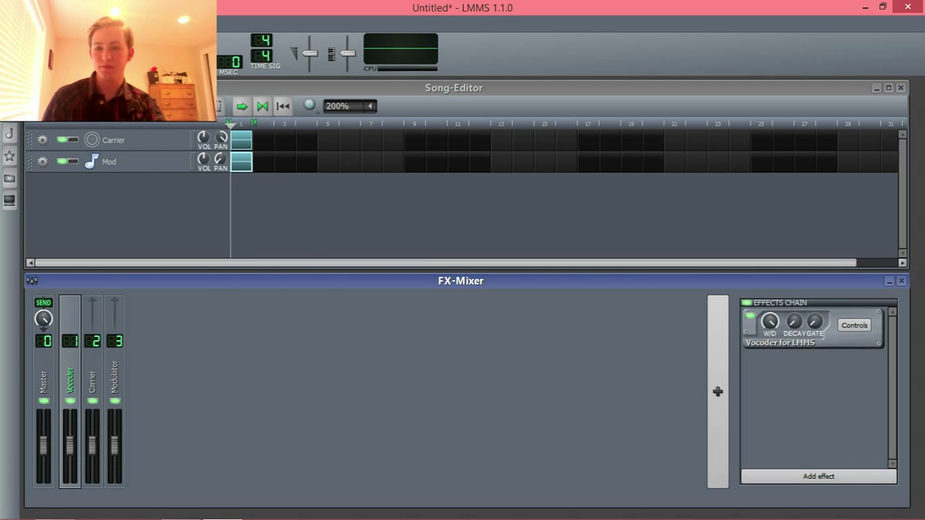
pyautogui.click(108, 122)
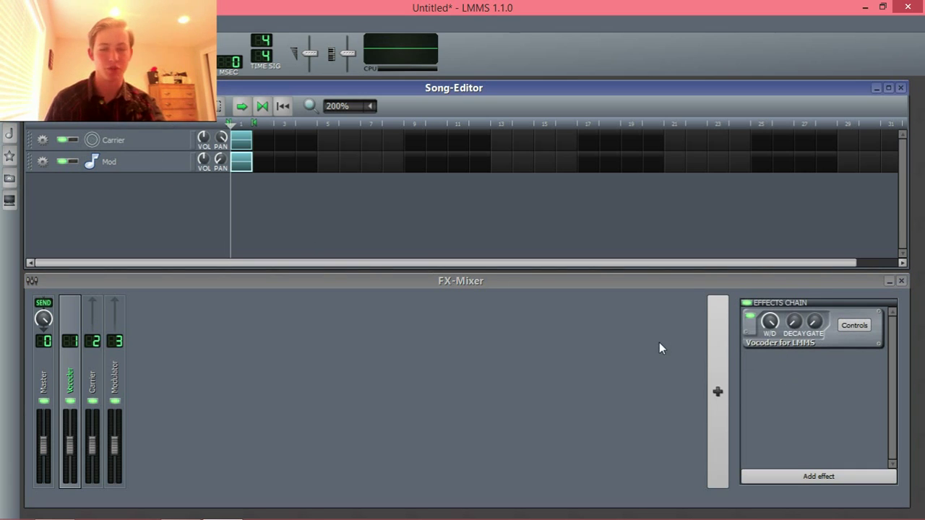